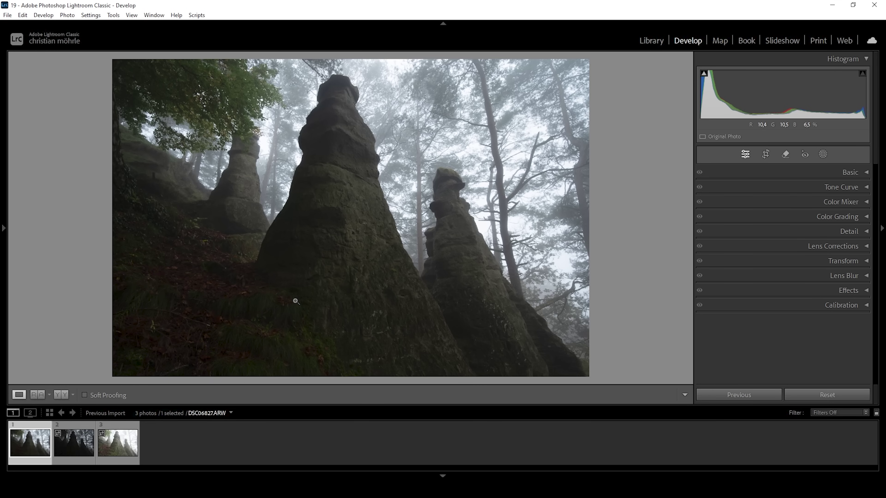
Step: Merge all three bracketed exposures into a single HDR photo with Auto Align enabled and no deghosting
{"action": "key", "text": "ctrl+a"}
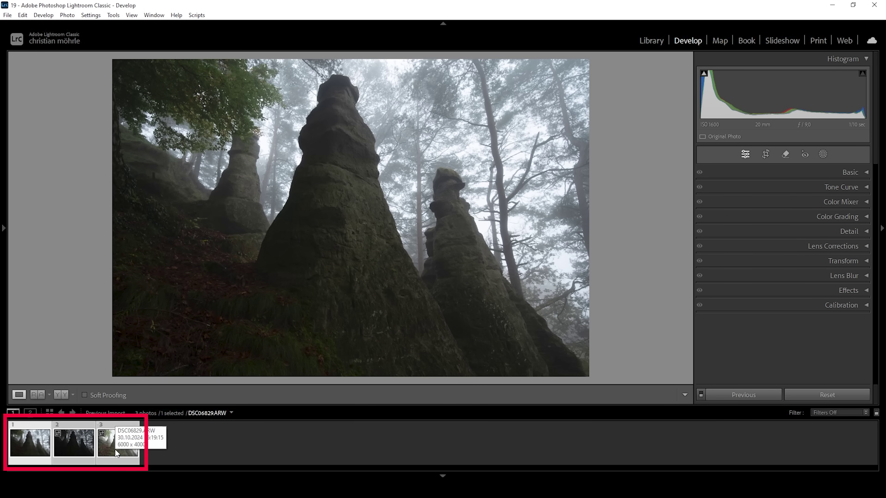
{"action": "right_click", "coordinate": [114, 452]}
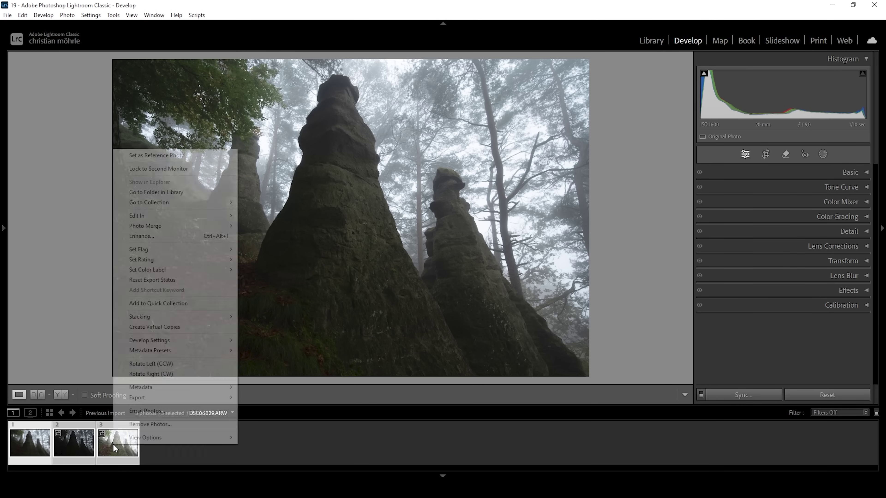
{"action": "mouse_move", "coordinate": [173, 229]}
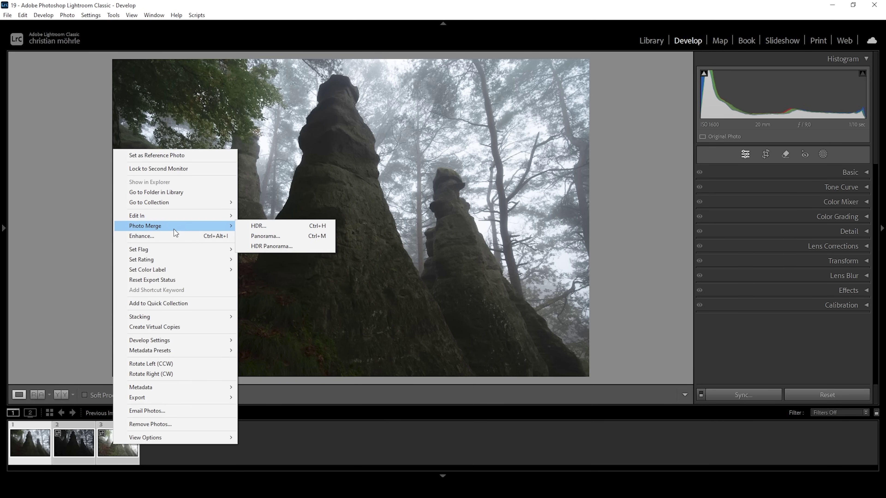
{"action": "left_click", "coordinate": [270, 226]}
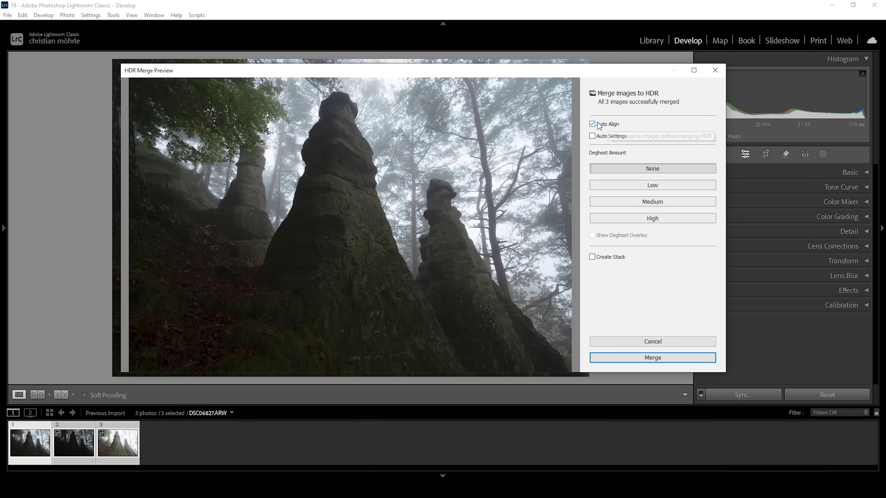
{"action": "left_click", "coordinate": [647, 356]}
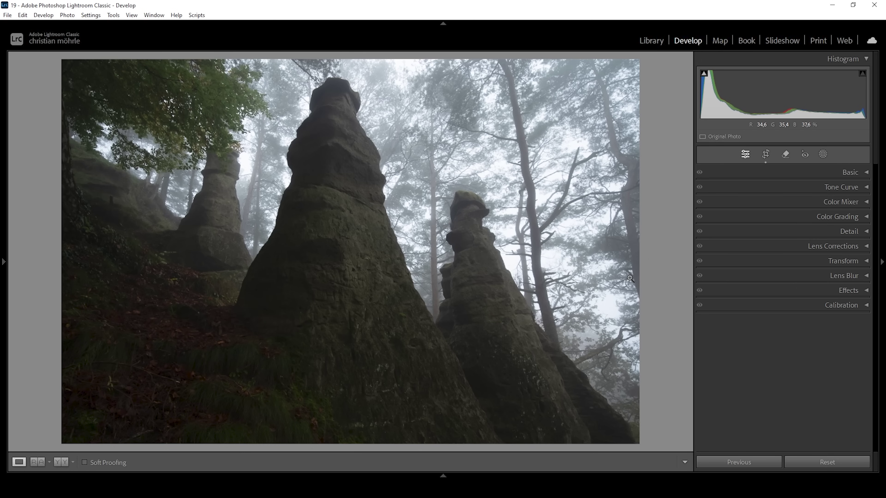
Step: Change the photo's color profile to Adobe Standard in the Basic adjustments
{"action": "left_click", "coordinate": [850, 171]}
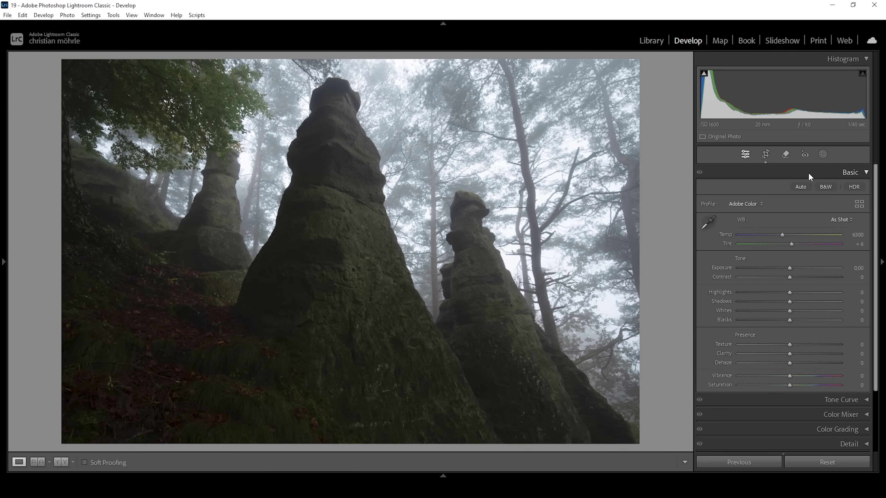
{"action": "left_click", "coordinate": [760, 204]}
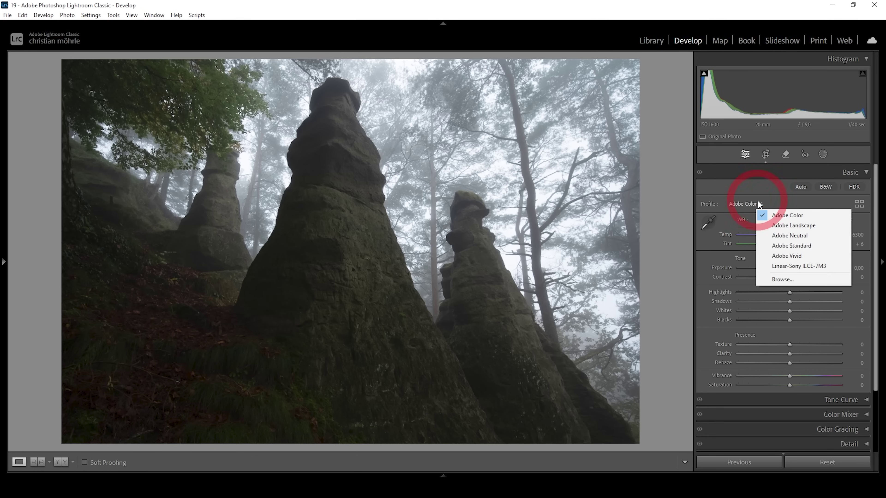
{"action": "left_click", "coordinate": [785, 246]}
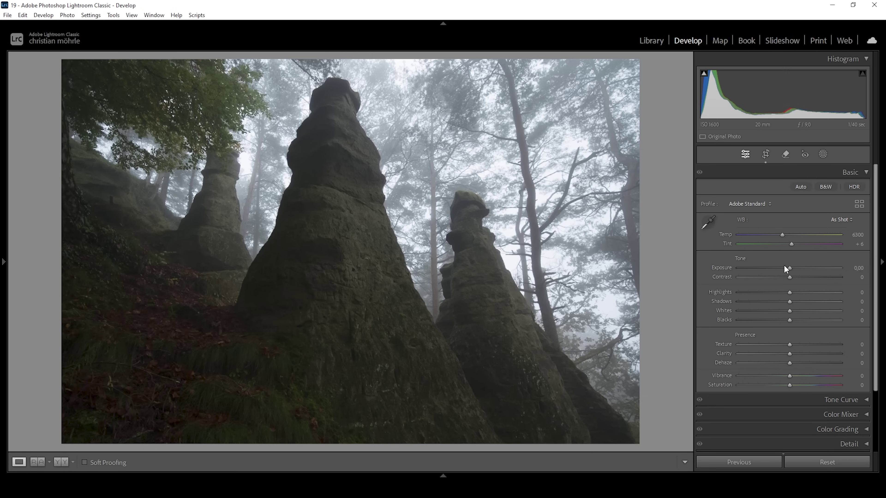
Step: Brighten the whole photo to an Exposure of +0,55 and lower the Highlights to −93
{"action": "left_click_drag", "start_coordinate": [789, 268], "coordinate": [793, 271]}
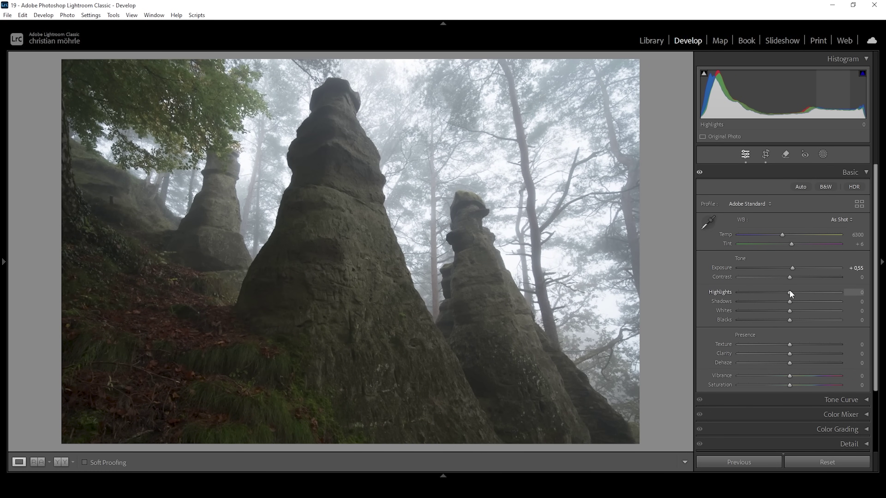
{"action": "left_click_drag", "start_coordinate": [789, 293], "coordinate": [759, 293]}
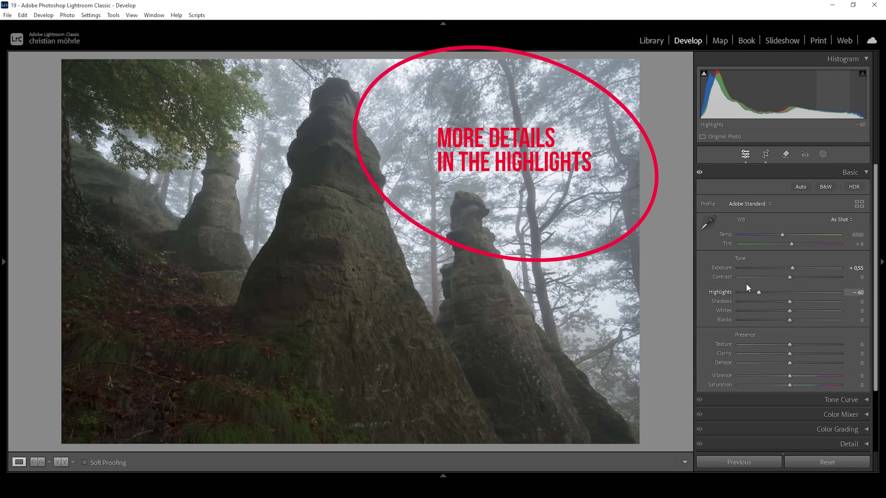
{"action": "left_click_drag", "start_coordinate": [757, 293], "coordinate": [748, 293]}
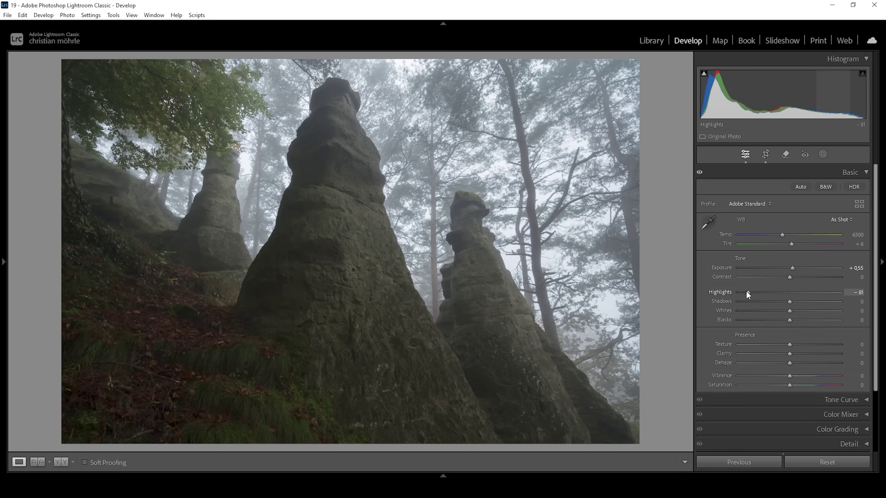
{"action": "left_click_drag", "start_coordinate": [743, 292], "coordinate": [740, 293]}
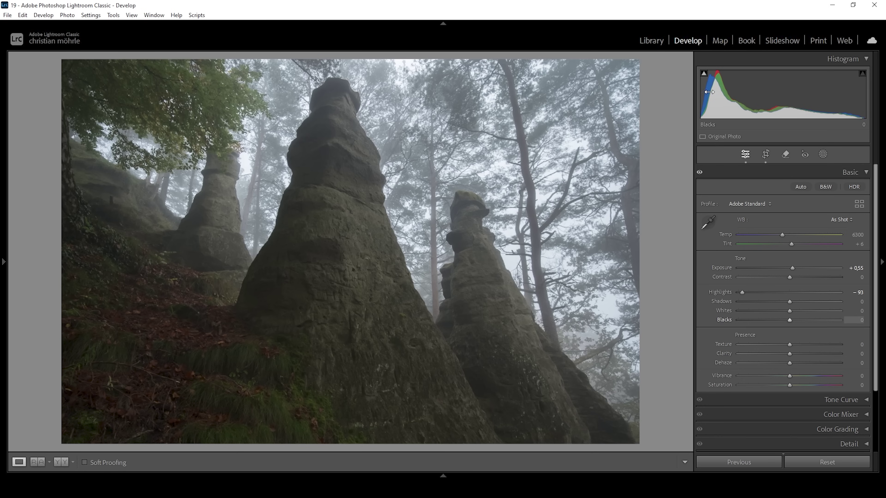
Step: Turn on the shadow clipping warning, then set Blacks to +21 and Shadows to −21
{"action": "left_click", "coordinate": [704, 74]}
{"action": "left_click_drag", "start_coordinate": [790, 319], "coordinate": [800, 318]}
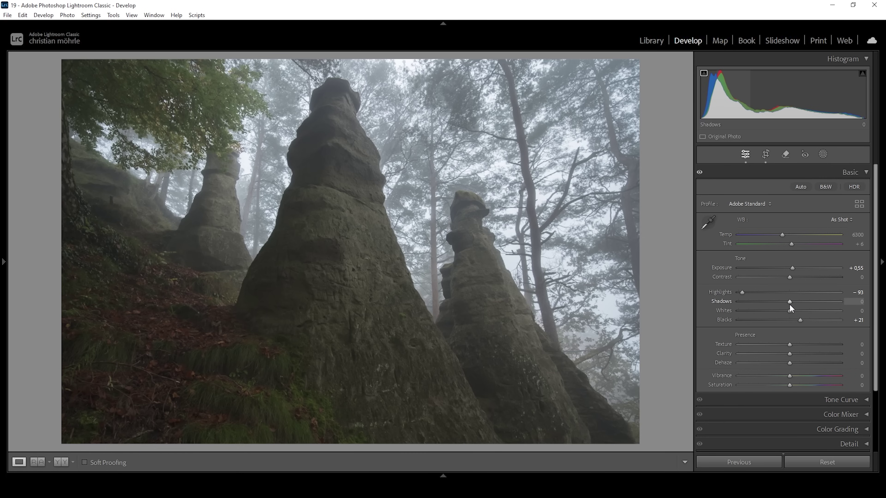
{"action": "left_click_drag", "start_coordinate": [789, 303], "coordinate": [779, 303]}
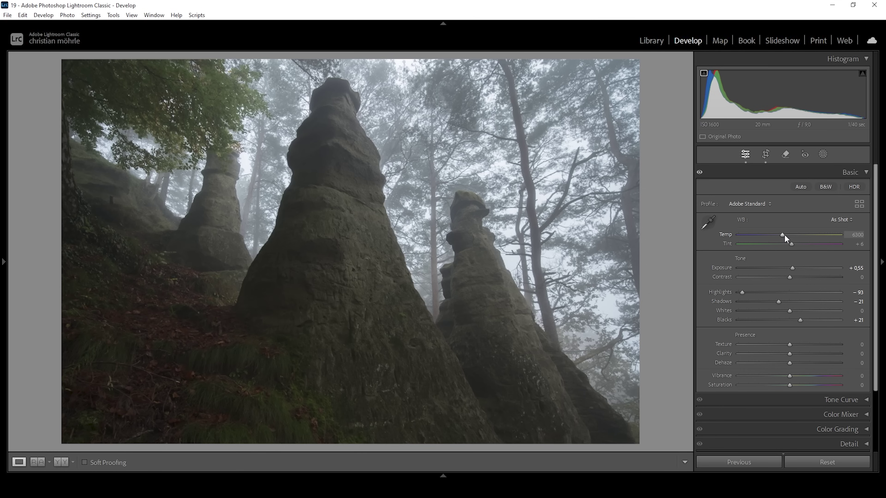
Step: Cool the white balance to 6050 and set Texture +5, Clarity −5, Dehaze −7 and Vibrance −7
{"action": "left_click_drag", "start_coordinate": [782, 235], "coordinate": [780, 235]}
{"action": "left_click_drag", "start_coordinate": [790, 344], "coordinate": [792, 344]}
{"action": "left_click_drag", "start_coordinate": [787, 355], "coordinate": [787, 363]}
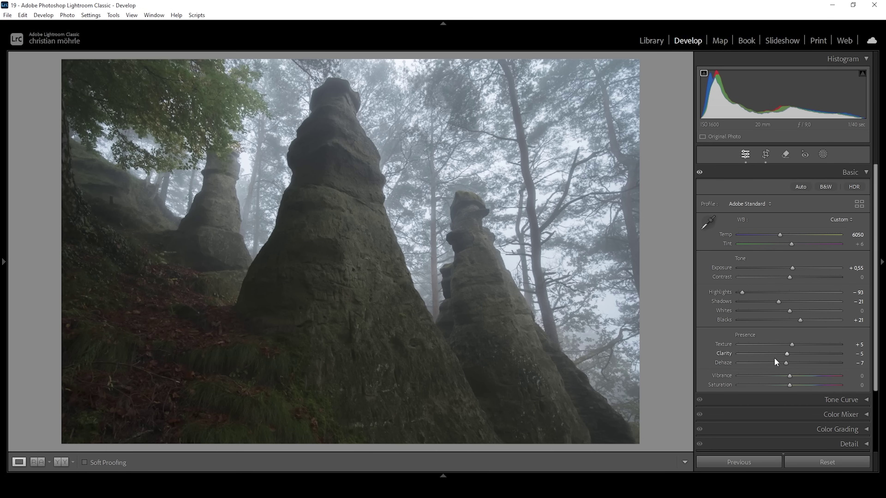
{"action": "left_click_drag", "start_coordinate": [791, 376], "coordinate": [788, 376]}
{"action": "left_click_drag", "start_coordinate": [787, 375], "coordinate": [784, 371]}
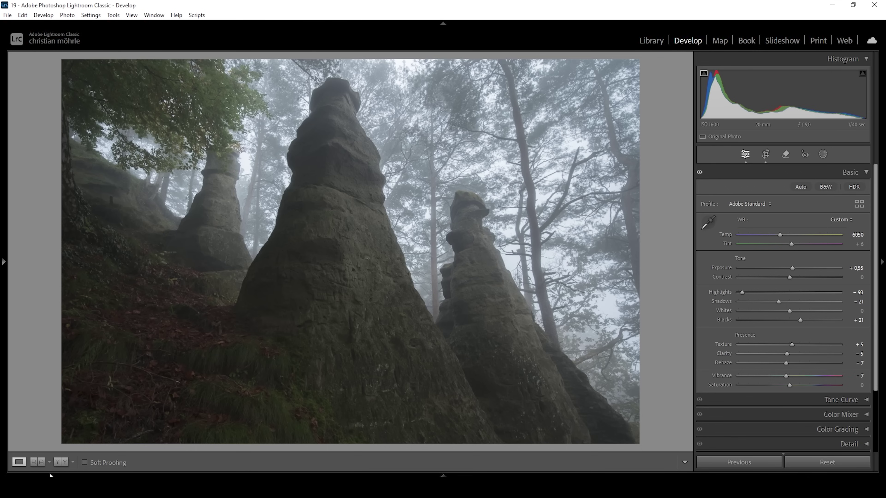
Step: Create a slightly tilted linear gradient mask covering the lower part of the photo, fading out around the middle of the large rock
{"action": "left_click", "coordinate": [823, 154]}
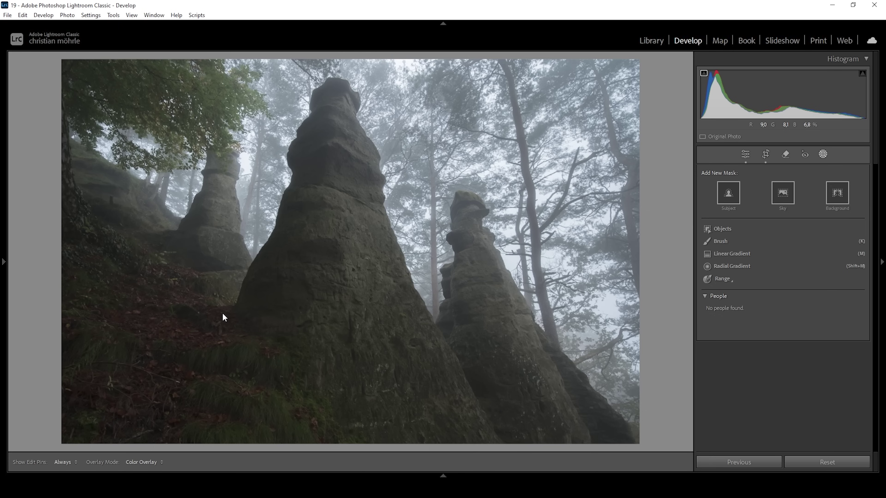
{"action": "left_click", "coordinate": [732, 253]}
{"action": "left_click_drag", "start_coordinate": [287, 406], "coordinate": [327, 273]}
{"action": "left_click_drag", "start_coordinate": [287, 406], "coordinate": [275, 467]}
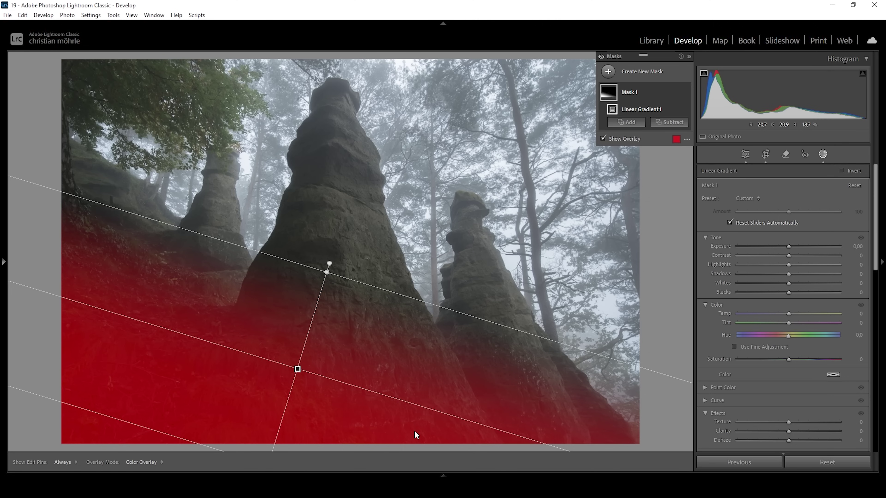
Step: Set the foreground gradient mask's Contrast to 36 and Shadows to −10, and compare the photo with and without the mask
{"action": "left_click_drag", "start_coordinate": [789, 255], "coordinate": [805, 258]}
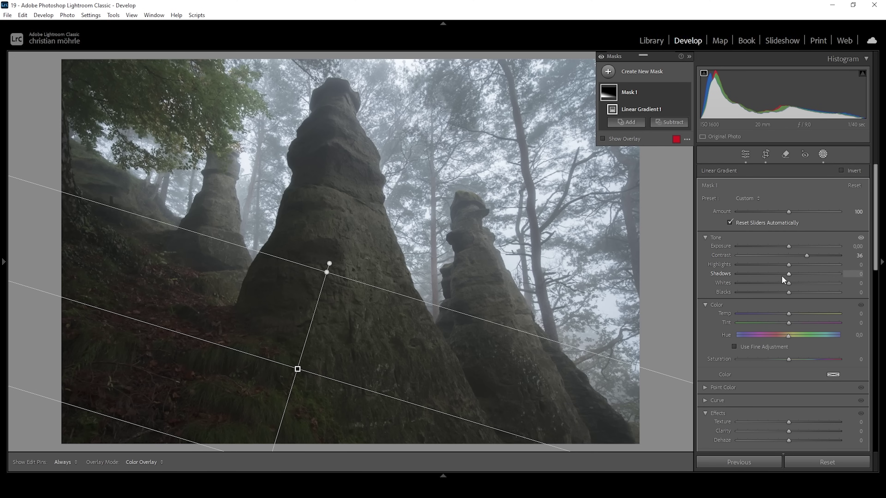
{"action": "left_click_drag", "start_coordinate": [787, 274], "coordinate": [782, 273]}
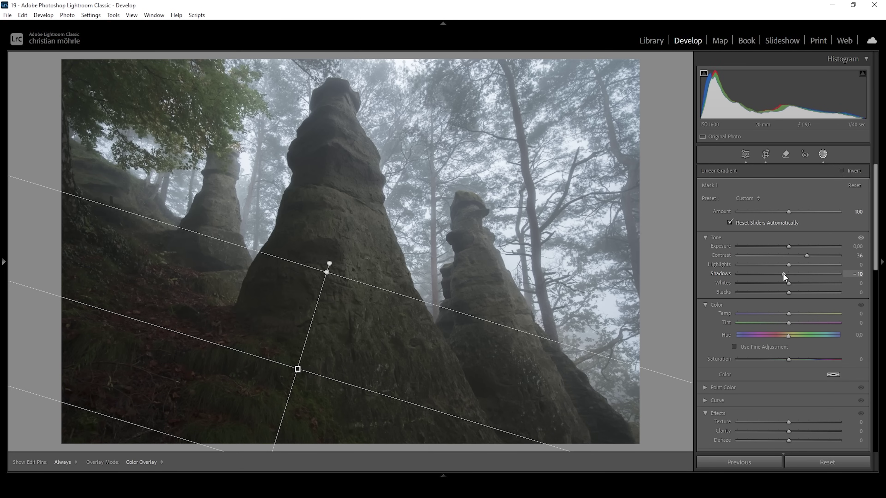
{"action": "left_click_drag", "start_coordinate": [783, 273], "coordinate": [783, 273]}
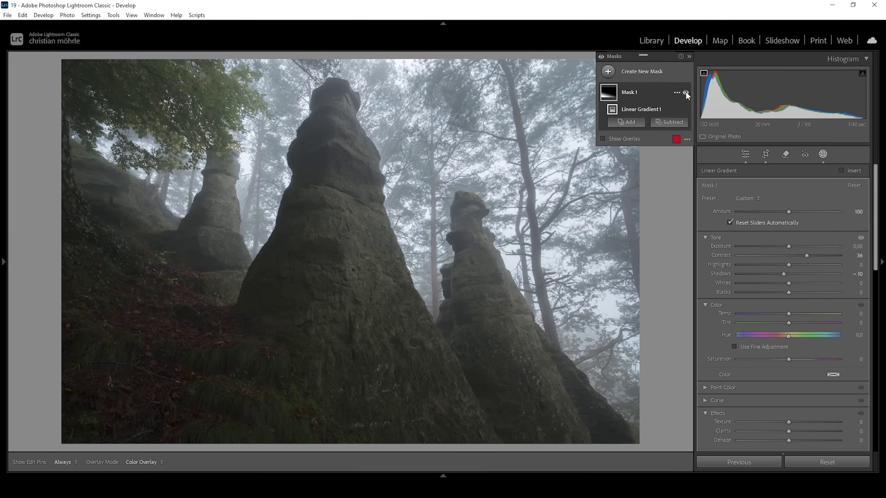
{"action": "left_click", "coordinate": [686, 92]}
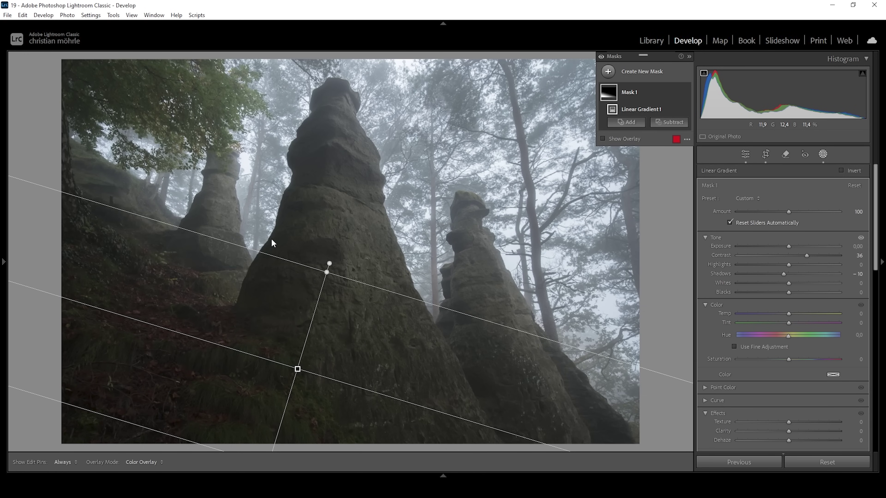
Step: Create a new object mask of the large central rock tower using rectangle selection around it
{"action": "left_click", "coordinate": [608, 72]}
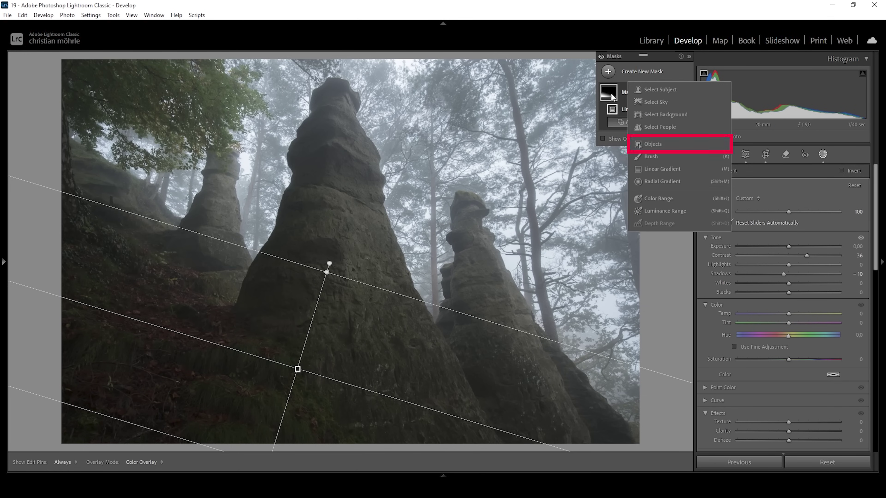
{"action": "left_click", "coordinate": [655, 145]}
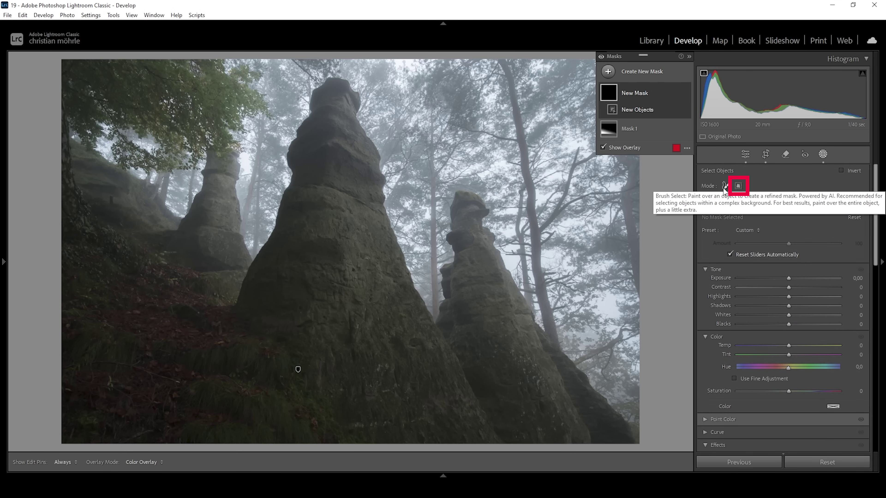
{"action": "left_click", "coordinate": [739, 186]}
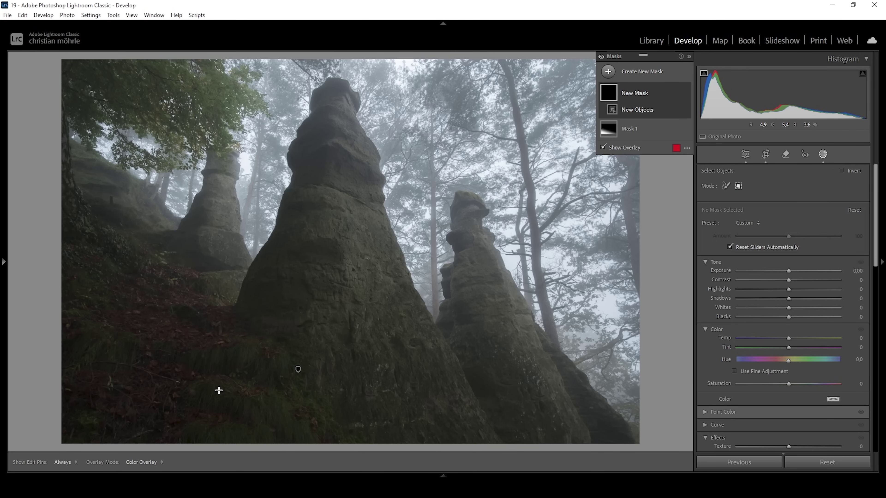
{"action": "left_click_drag", "start_coordinate": [219, 426], "coordinate": [461, 63]}
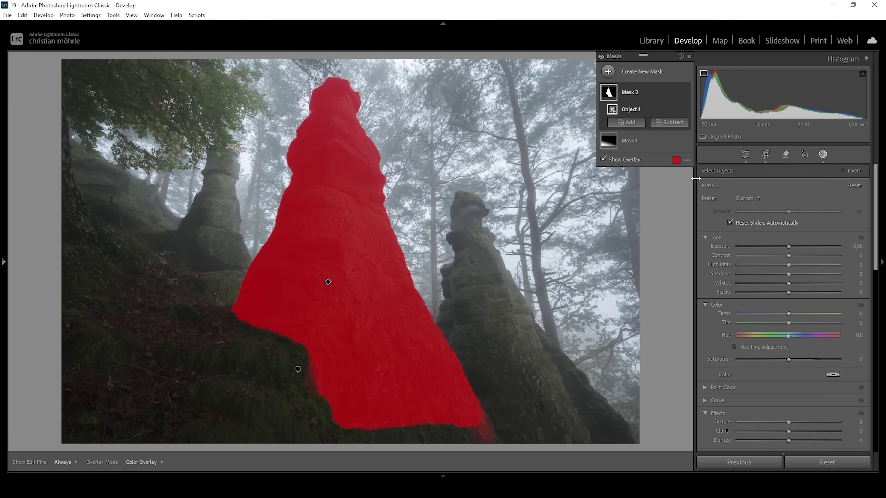
Step: Subtract a horizontally running linear gradient from the rock mask so only the tower's right side stays selected
{"action": "left_click", "coordinate": [670, 122]}
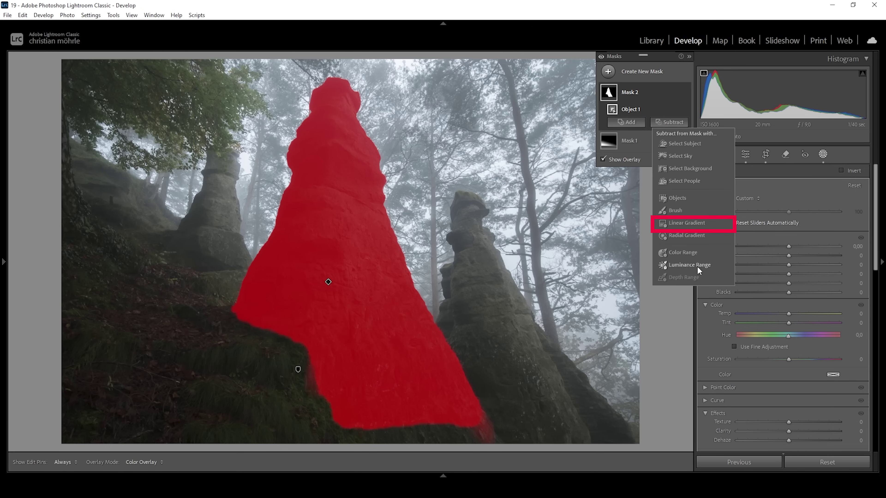
{"action": "left_click", "coordinate": [686, 224]}
{"action": "mouse_move", "coordinate": [321, 247]}
{"action": "left_mouse_down"}
{"action": "mouse_move", "coordinate": [418, 241]}
{"action": "mouse_move", "coordinate": [323, 249]}
{"action": "mouse_move", "coordinate": [320, 240]}
{"action": "left_mouse_up"}
{"action": "left_click_drag", "start_coordinate": [370, 266], "coordinate": [373, 250]}
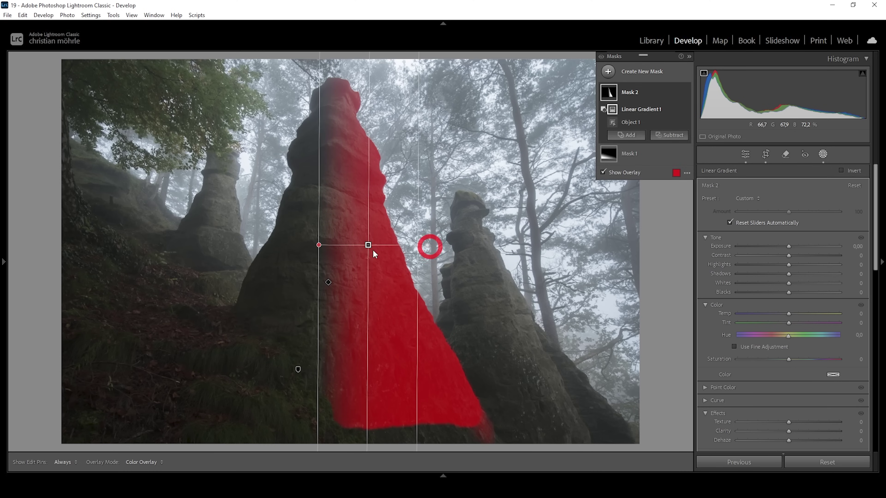
{"action": "left_click", "coordinate": [320, 245]}
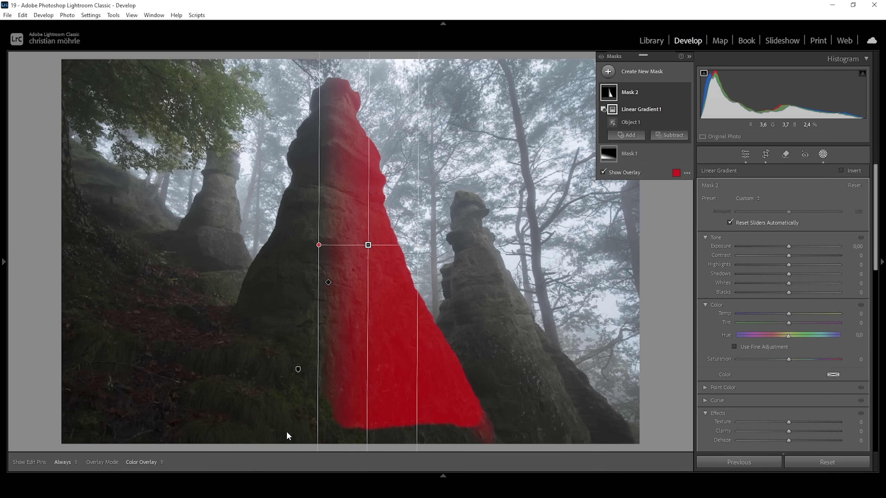
Step: Subtract a second, tilted linear gradient from the rock mask, fading the selection out toward the tower's base
{"action": "left_click", "coordinate": [676, 136]}
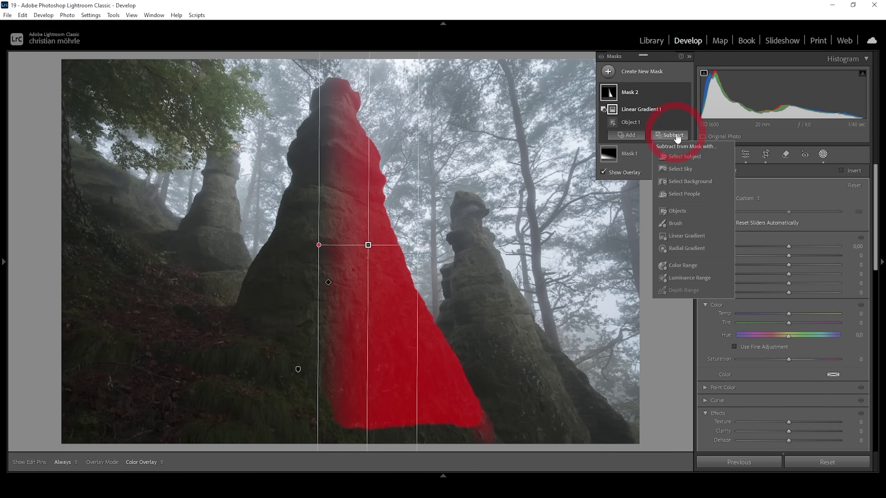
{"action": "left_click", "coordinate": [676, 235]}
{"action": "left_click_drag", "start_coordinate": [412, 421], "coordinate": [483, 185]}
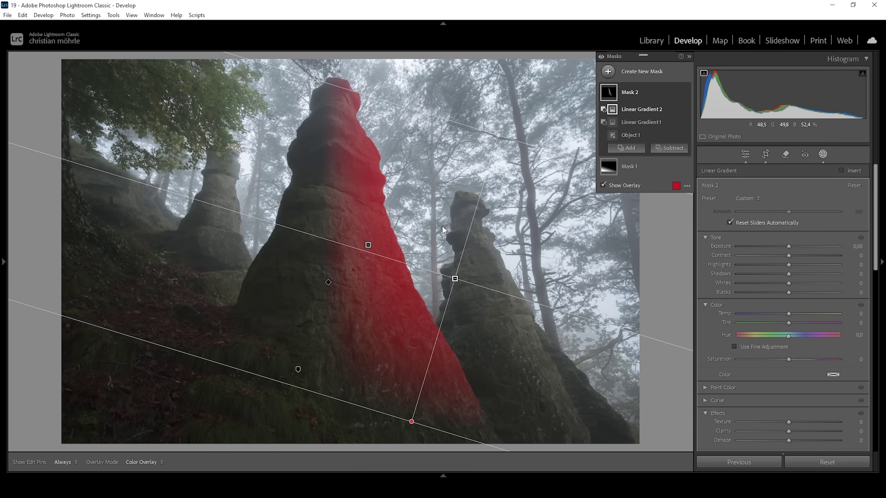
Step: Brighten and sharpen the masked side of the rock with Exposure 0,27, Whites 10, Clarity 16 and Texture 10
{"action": "left_click_drag", "start_coordinate": [789, 246], "coordinate": [792, 248]}
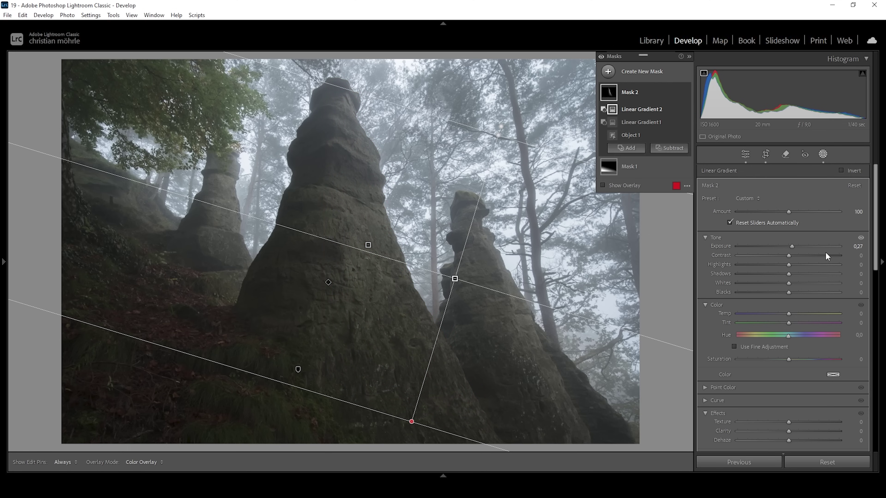
{"action": "left_click_drag", "start_coordinate": [789, 283], "coordinate": [794, 285]}
{"action": "scroll", "coordinate": [789, 349], "scroll_direction": "down", "scroll_amount": 2}
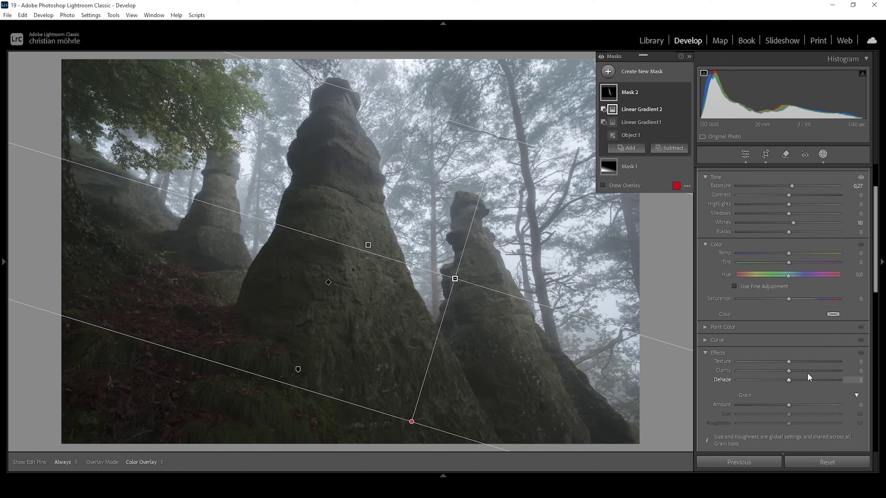
{"action": "left_click_drag", "start_coordinate": [788, 372], "coordinate": [793, 372]}
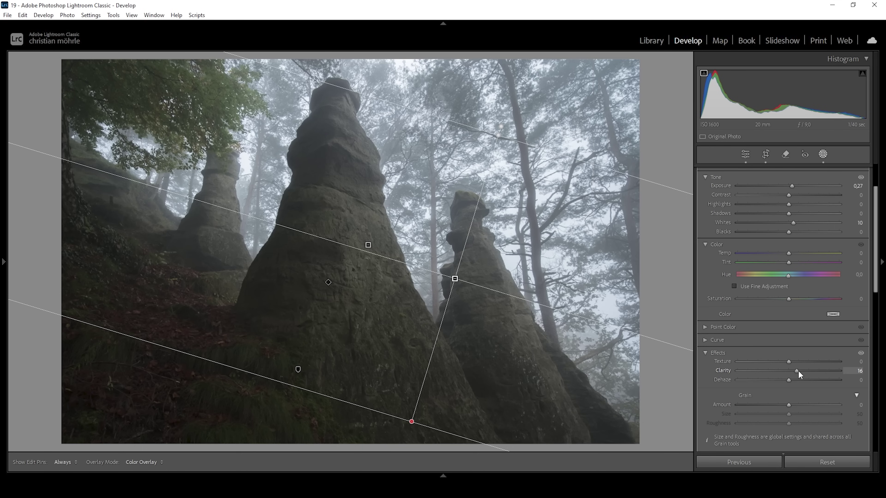
{"action": "left_click_drag", "start_coordinate": [791, 361], "coordinate": [794, 360]}
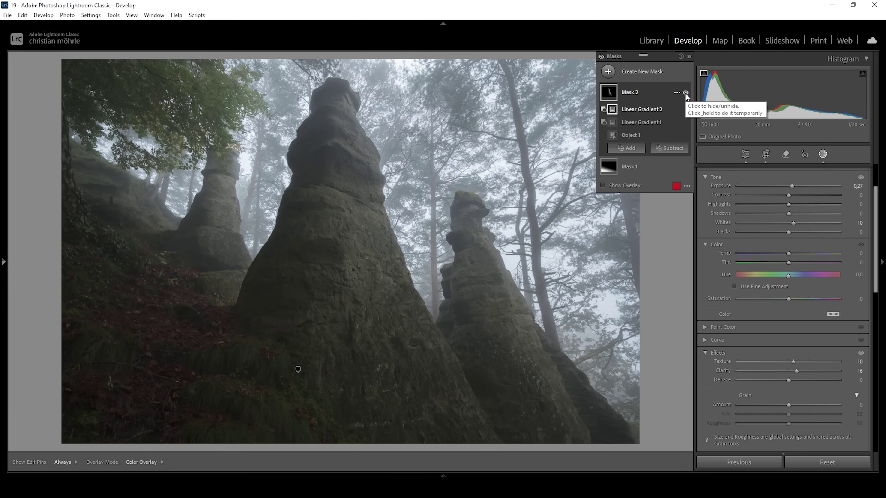
Step: Shift and narrow the vertical gradient subtracted from the central tower's mask so the brightening reaches further left across the rock
{"action": "left_click", "coordinate": [685, 93]}
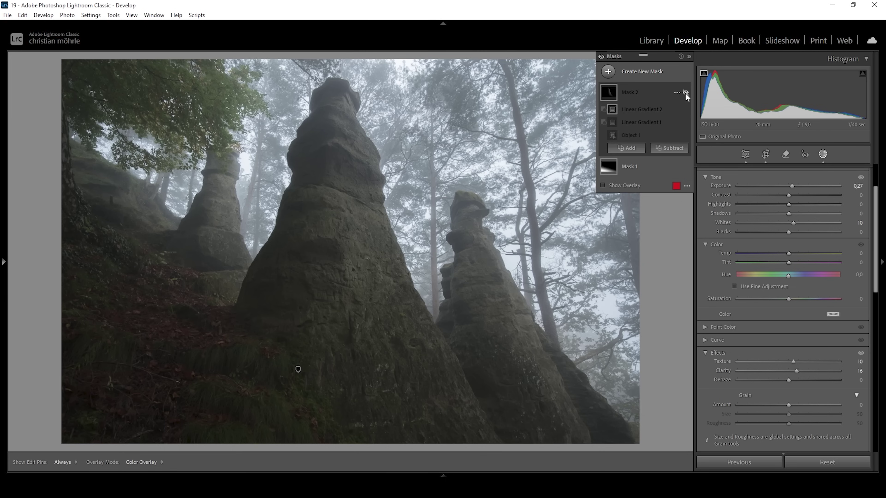
{"action": "left_click", "coordinate": [685, 93]}
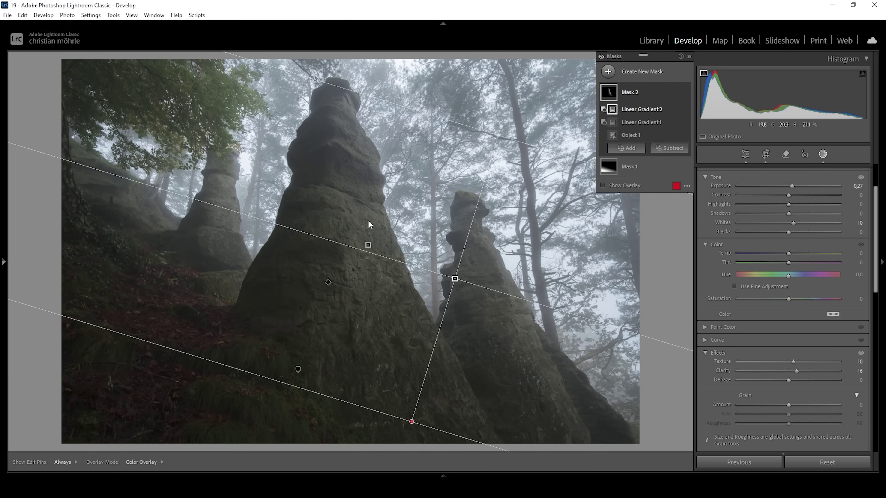
{"action": "left_click", "coordinate": [628, 122]}
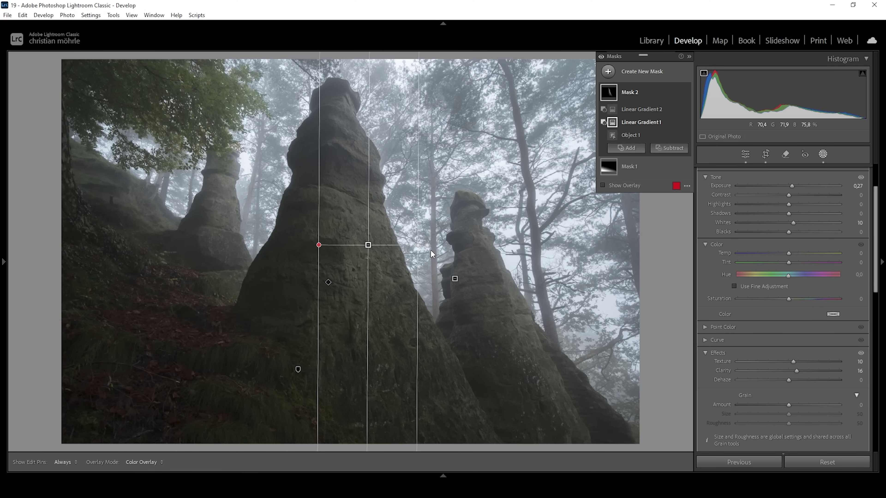
{"action": "left_click_drag", "start_coordinate": [418, 245], "coordinate": [302, 245]}
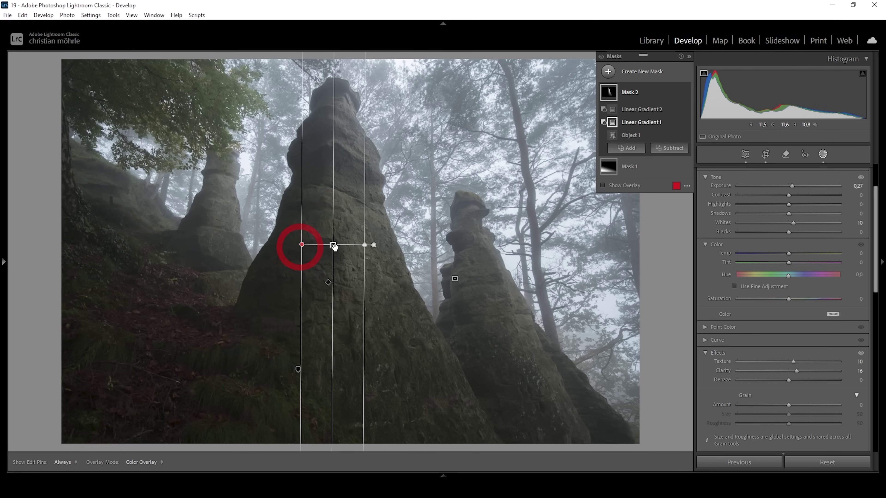
{"action": "left_click_drag", "start_coordinate": [363, 244], "coordinate": [358, 245]}
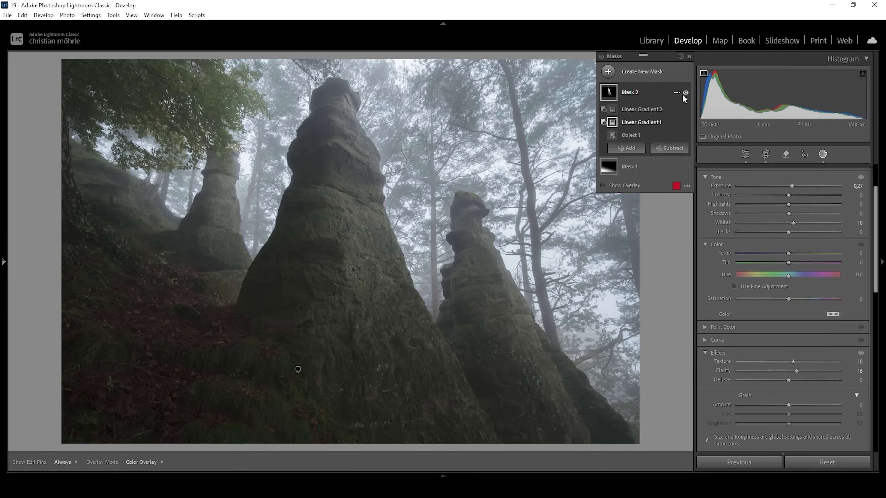
Step: Compare the photo with the central tower's mask hidden and shown
{"action": "left_click", "coordinate": [685, 92]}
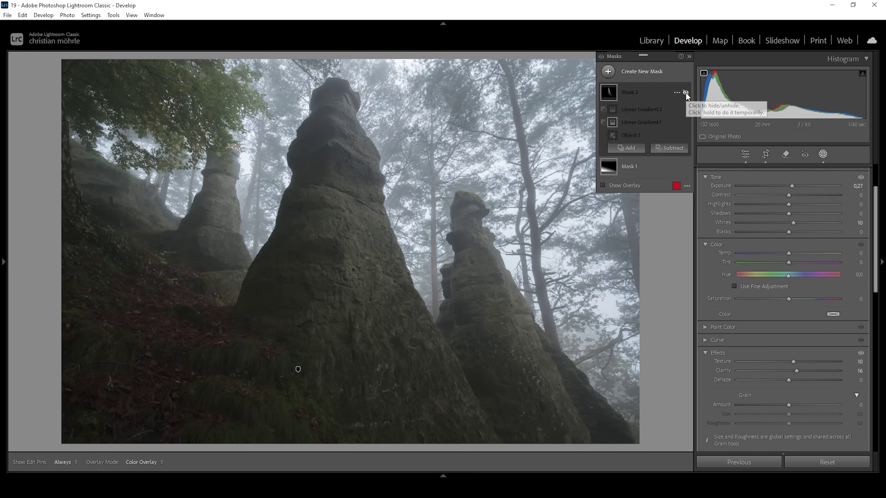
{"action": "left_click", "coordinate": [686, 92]}
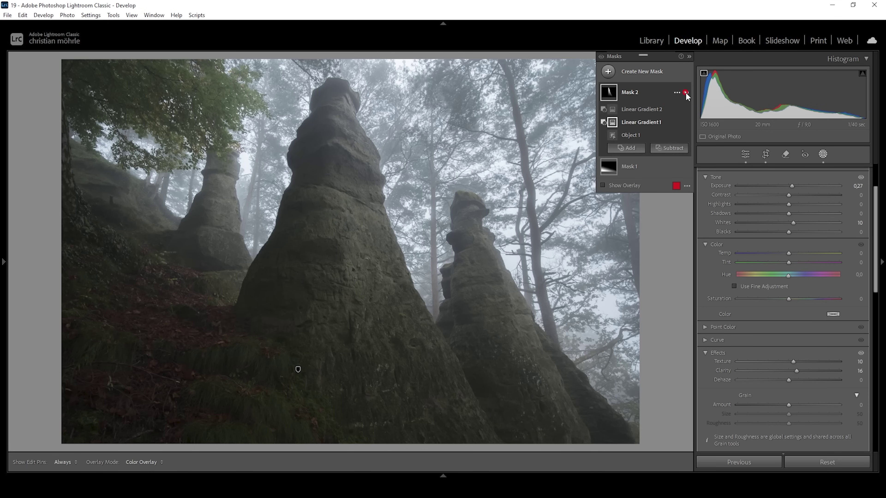
{"action": "left_click", "coordinate": [686, 92]}
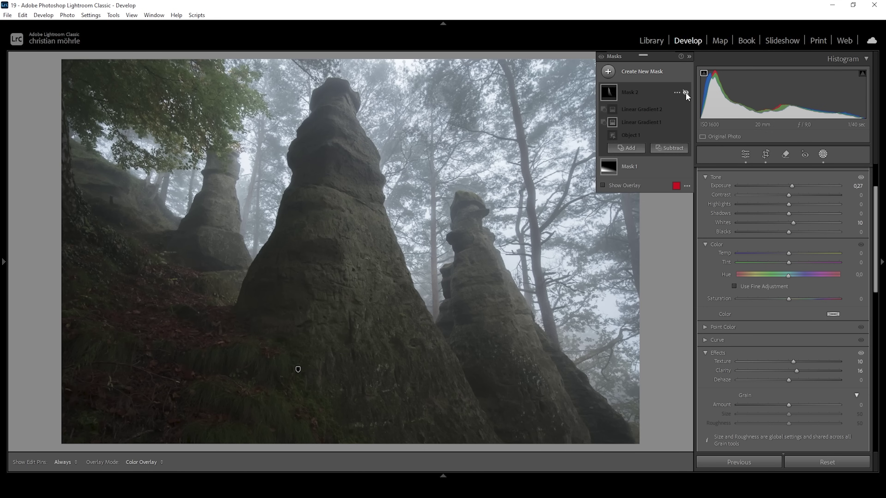
{"action": "left_click", "coordinate": [685, 92]}
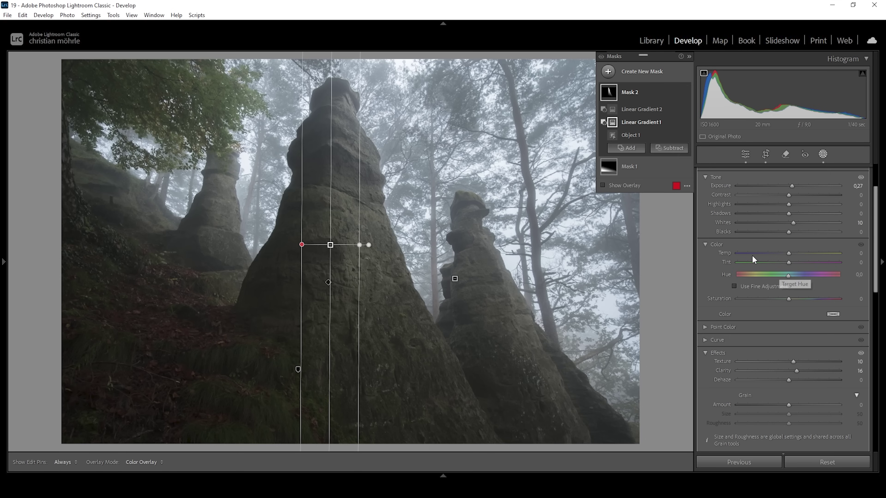
Step: Warm the masked side of the central tower by setting Temp to 16
{"action": "left_click", "coordinate": [788, 253]}
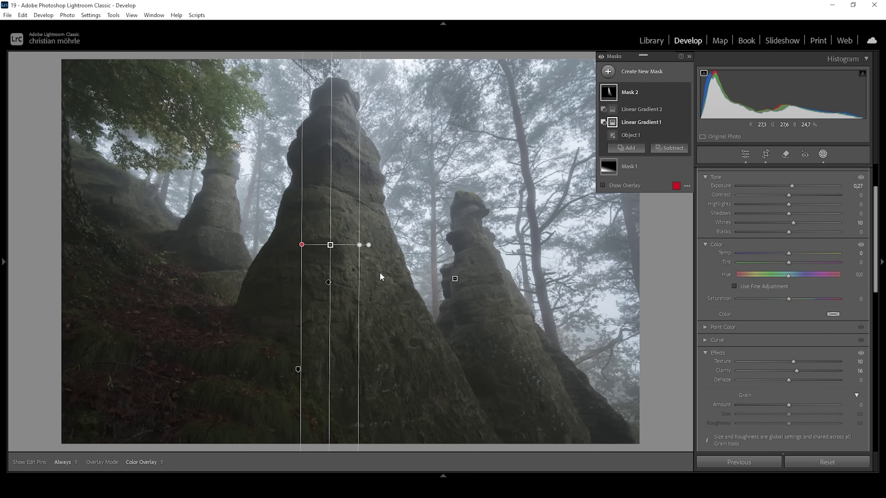
{"action": "left_click_drag", "start_coordinate": [788, 255], "coordinate": [797, 257]}
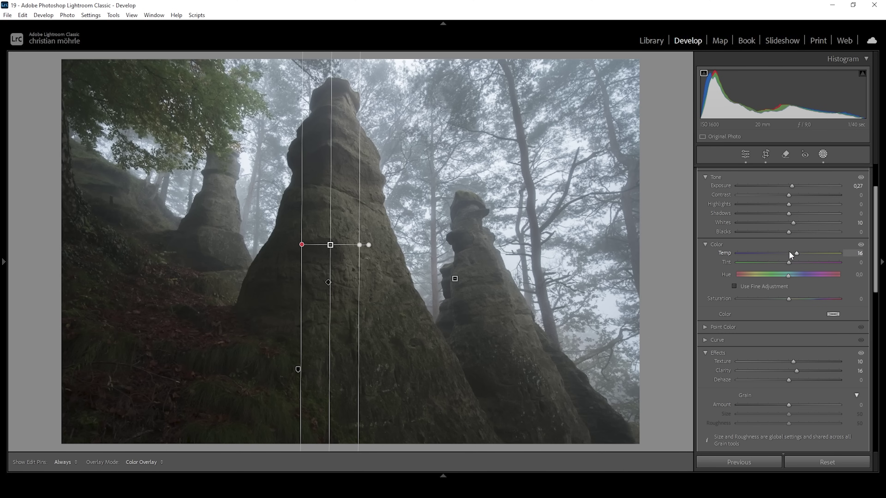
{"action": "left_click_drag", "start_coordinate": [789, 251], "coordinate": [789, 250]}
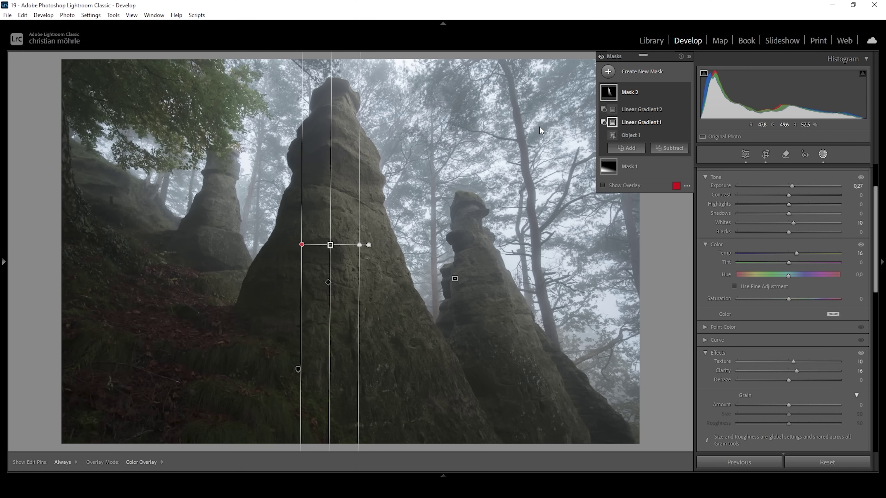
Step: Create a new object mask of the smaller rock tower right of the central one using a rectangle around it
{"action": "left_click", "coordinate": [609, 72]}
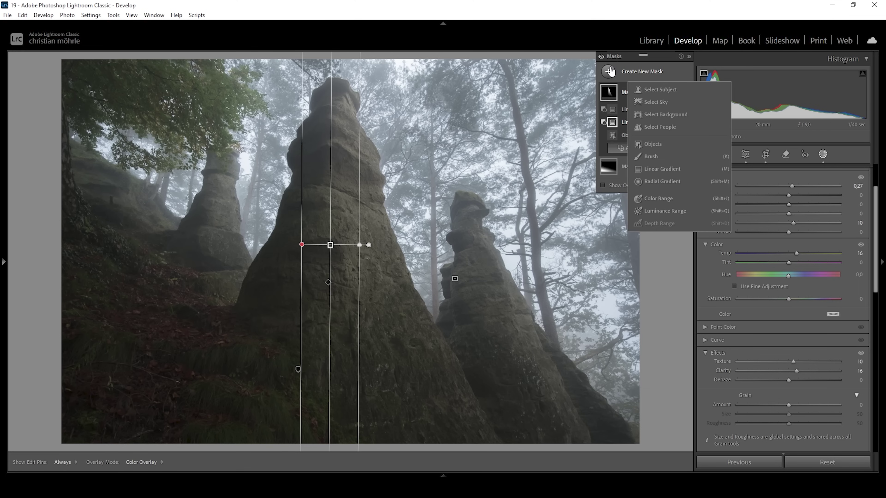
{"action": "left_click", "coordinate": [656, 144]}
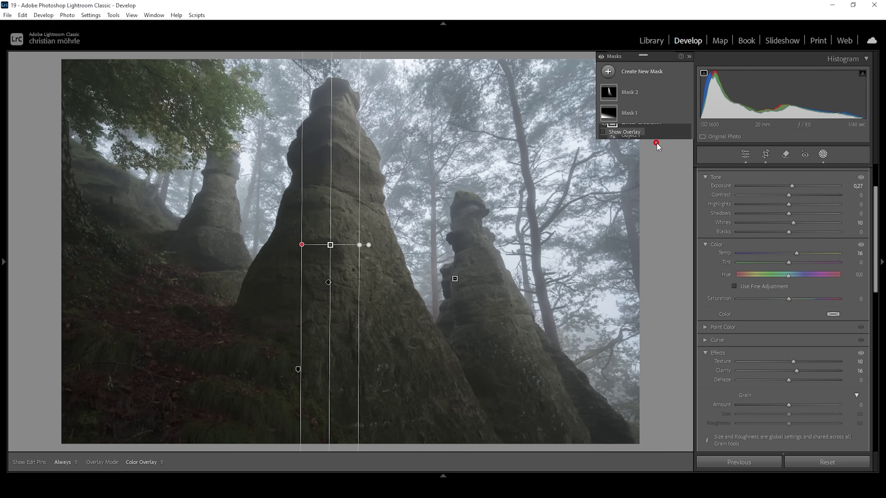
{"action": "left_click_drag", "start_coordinate": [439, 186], "coordinate": [589, 453]}
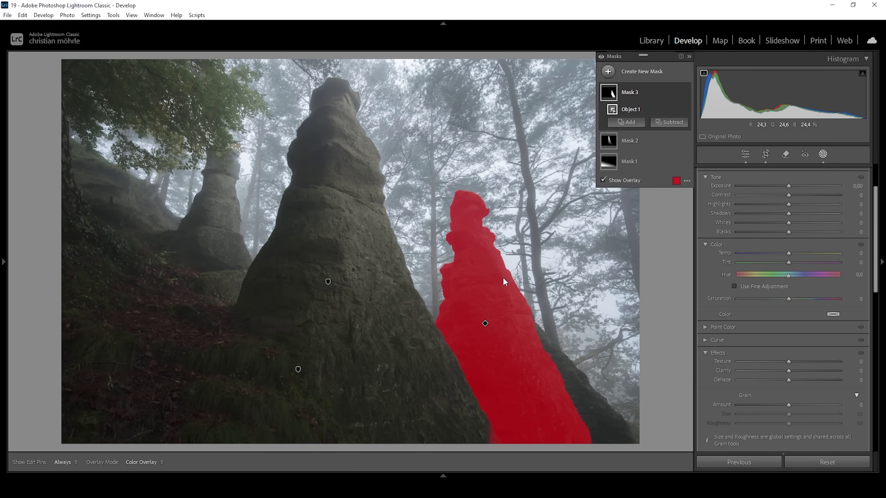
Step: Subtract two linear gradients from the right tower's mask, removing its left side and fading the selection toward the base
{"action": "left_click", "coordinate": [669, 122]}
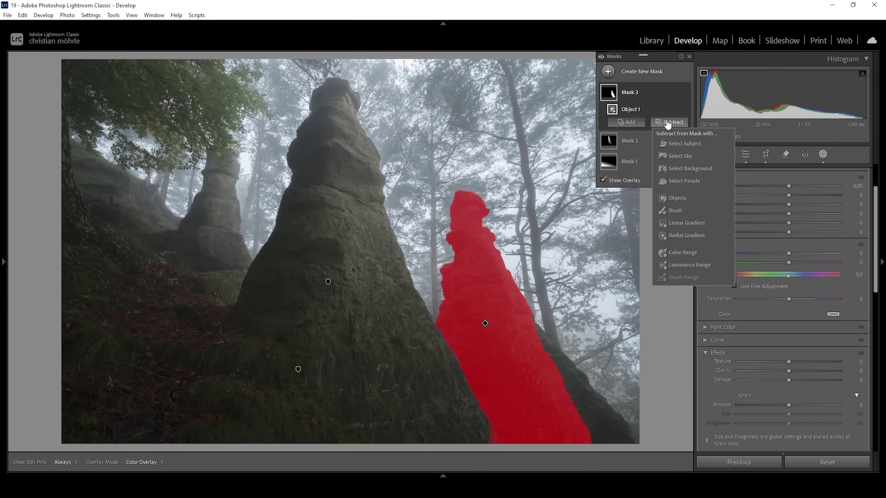
{"action": "left_click", "coordinate": [680, 236]}
{"action": "left_click_drag", "start_coordinate": [452, 317], "coordinate": [543, 303]}
{"action": "left_click", "coordinate": [679, 143]}
{"action": "left_click", "coordinate": [690, 240]}
{"action": "left_click_drag", "start_coordinate": [529, 434], "coordinate": [597, 267]}
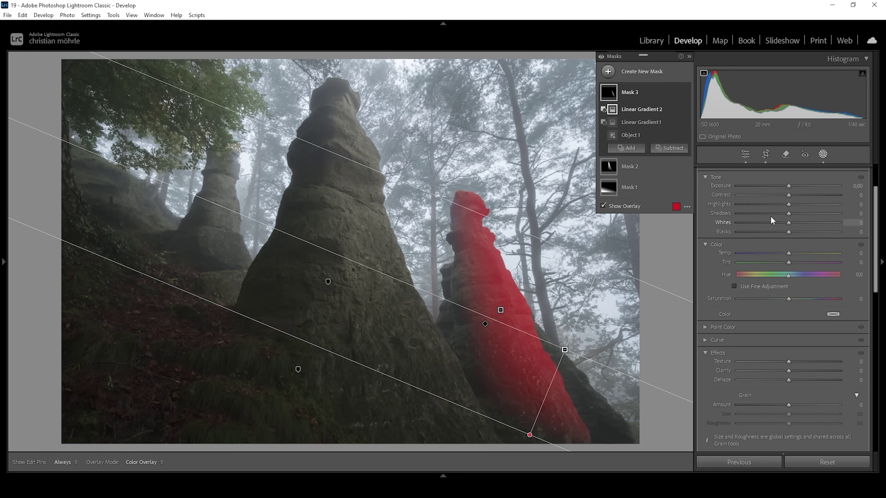
Step: Brighten and warm the masked side of the right tower with Exposure 0,05, Whites 22 and Temp 14
{"action": "left_click_drag", "start_coordinate": [789, 186], "coordinate": [790, 186]}
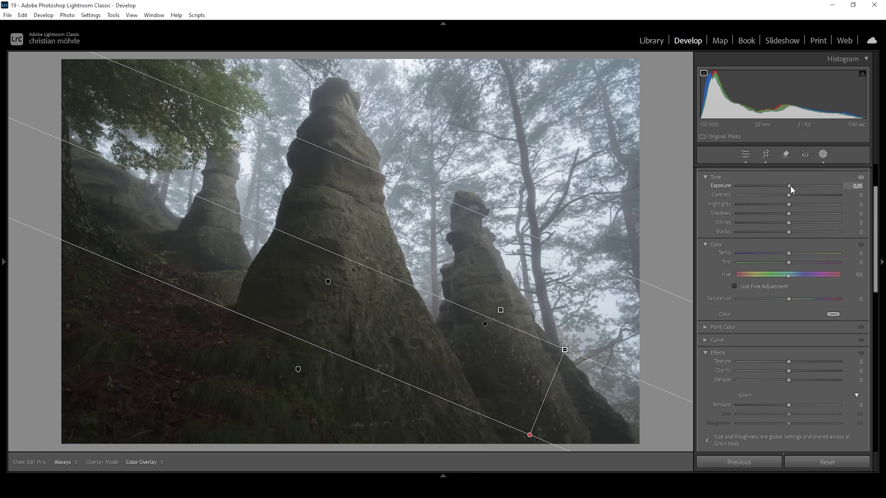
{"action": "left_click_drag", "start_coordinate": [791, 186], "coordinate": [791, 186]}
{"action": "left_click_drag", "start_coordinate": [789, 222], "coordinate": [789, 223]}
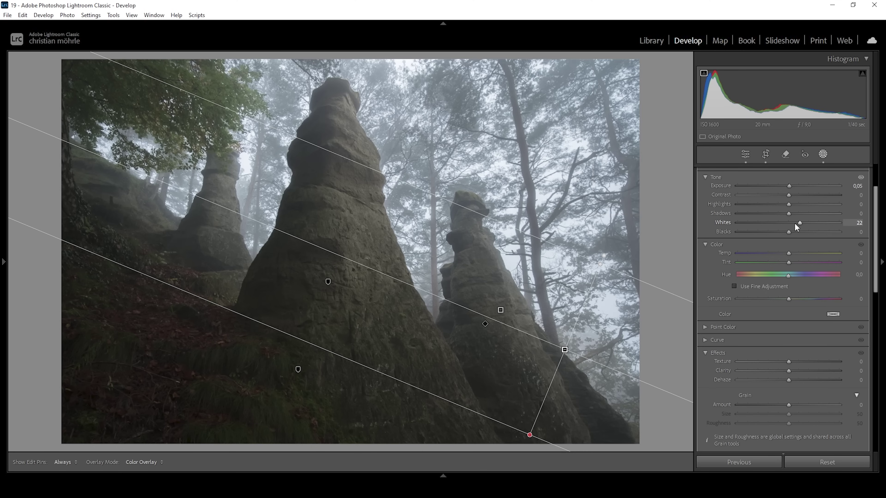
{"action": "left_click_drag", "start_coordinate": [795, 225], "coordinate": [795, 224]}
{"action": "left_click_drag", "start_coordinate": [790, 254], "coordinate": [795, 255]}
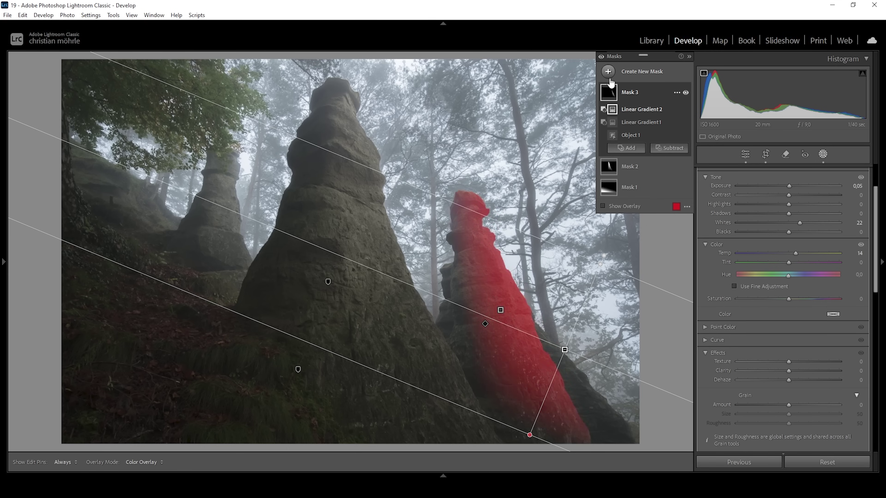
Step: Create a new object mask of the distant rock tower on the photo's left side using a rectangle around it
{"action": "left_click", "coordinate": [608, 71]}
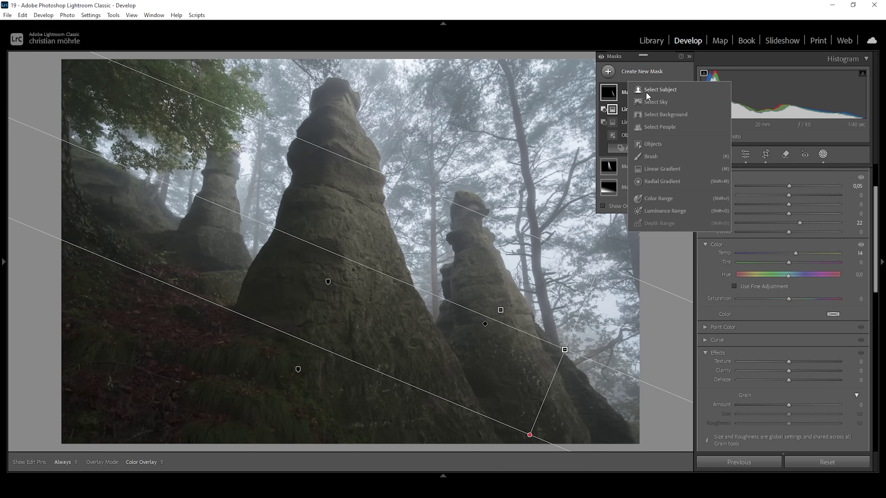
{"action": "left_click", "coordinate": [650, 144]}
{"action": "left_click_drag", "start_coordinate": [160, 286], "coordinate": [238, 128]}
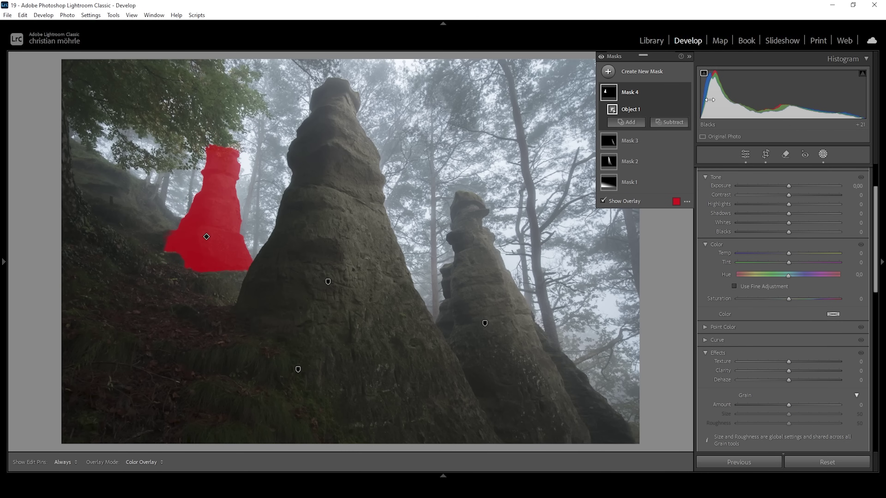
Step: Subtract two linear gradients from the distant left tower's mask, keeping its right side and fading out the lower part
{"action": "left_click", "coordinate": [669, 121]}
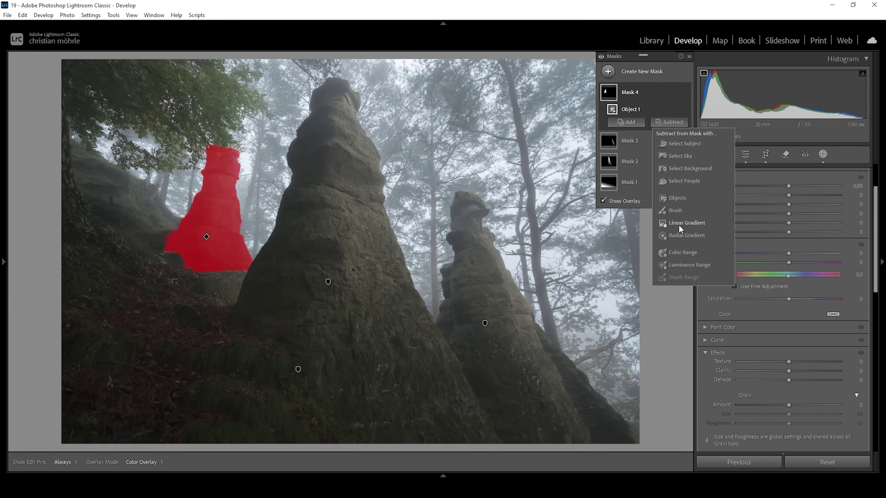
{"action": "left_click", "coordinate": [678, 223]}
{"action": "left_click_drag", "start_coordinate": [209, 199], "coordinate": [259, 196]}
{"action": "left_click", "coordinate": [669, 135]}
{"action": "left_click", "coordinate": [680, 235]}
{"action": "left_click_drag", "start_coordinate": [248, 290], "coordinate": [268, 220]}
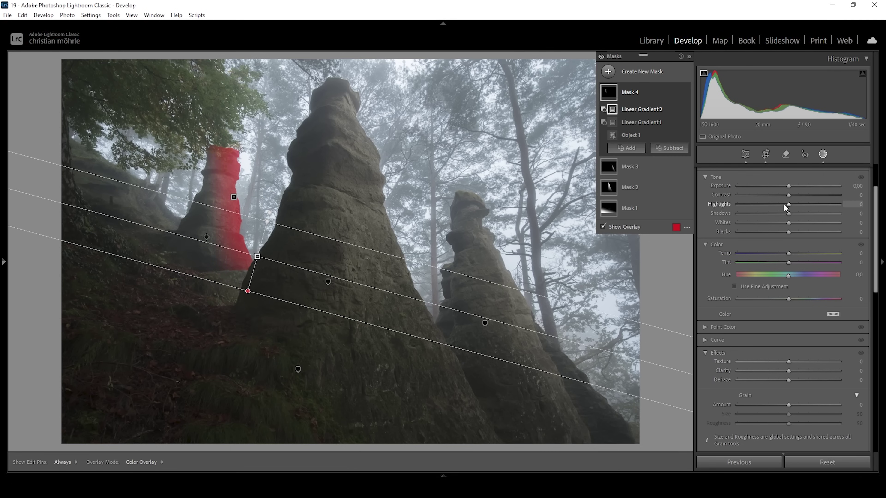
Step: Brighten and warm the masked side of the distant left tower with Whites 25 and Temp 18
{"action": "left_click_drag", "start_coordinate": [788, 223], "coordinate": [800, 221]}
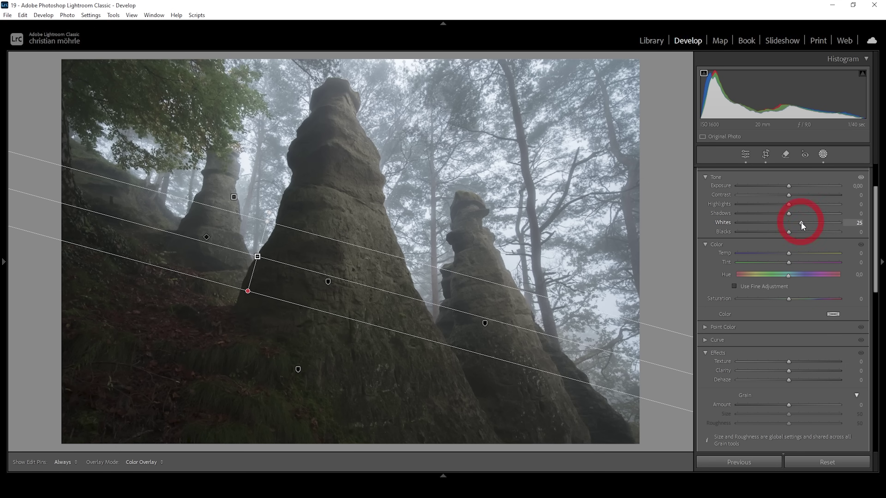
{"action": "left_click_drag", "start_coordinate": [787, 256], "coordinate": [792, 256]}
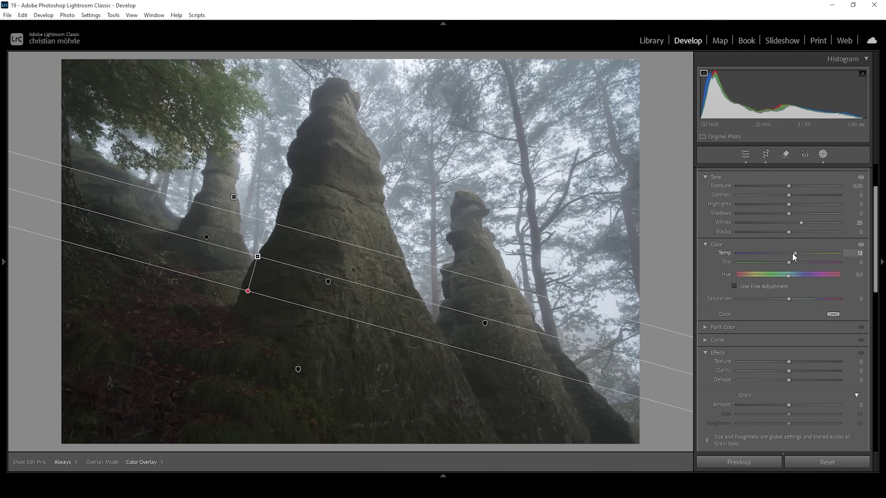
{"action": "left_click_drag", "start_coordinate": [794, 254], "coordinate": [795, 254]}
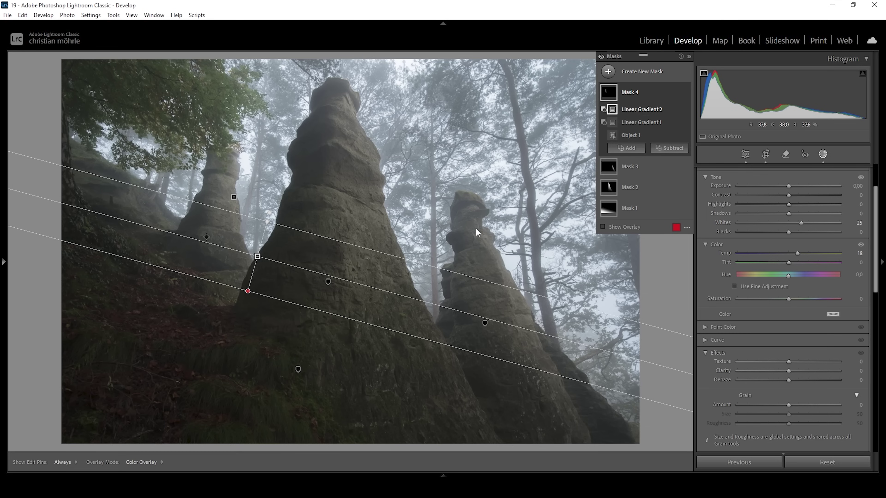
Step: Create another object mask of the large central rock tower using a rectangle around it
{"action": "left_click", "coordinate": [608, 72]}
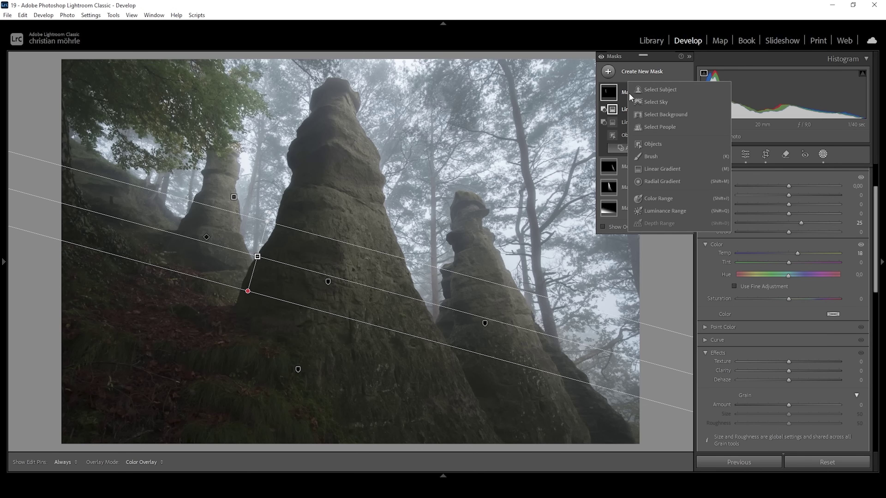
{"action": "left_click", "coordinate": [667, 144]}
{"action": "left_click_drag", "start_coordinate": [228, 369], "coordinate": [419, 50]}
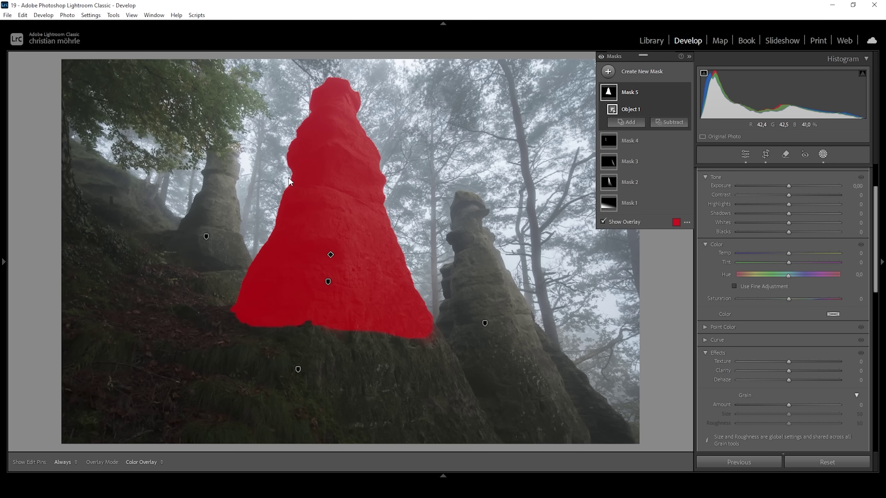
Step: Subtract two linear gradients from the new central tower mask, keeping only its left side and fading the selection toward the base
{"action": "left_click", "coordinate": [673, 123]}
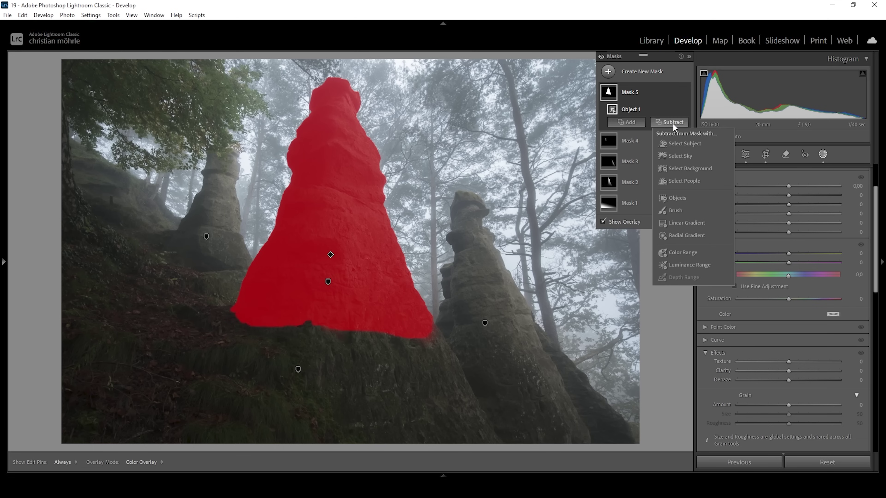
{"action": "left_click", "coordinate": [671, 223]}
{"action": "left_click_drag", "start_coordinate": [376, 216], "coordinate": [357, 215]}
{"action": "left_click", "coordinate": [669, 135]}
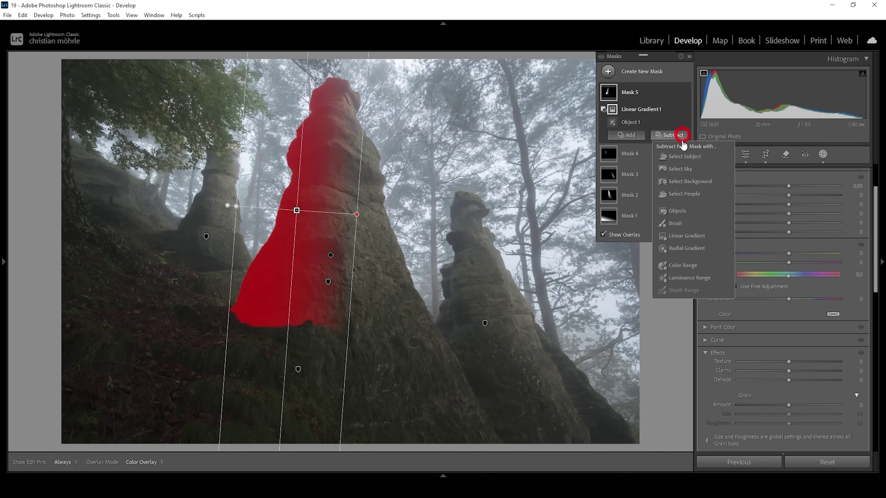
{"action": "left_click", "coordinate": [685, 236]}
{"action": "mouse_move", "coordinate": [279, 369]}
{"action": "left_mouse_down"}
{"action": "mouse_move", "coordinate": [283, 340]}
{"action": "mouse_move", "coordinate": [249, 205]}
{"action": "mouse_move", "coordinate": [254, 220]}
{"action": "left_mouse_up"}
{"action": "left_click_drag", "start_coordinate": [279, 369], "coordinate": [270, 313]}
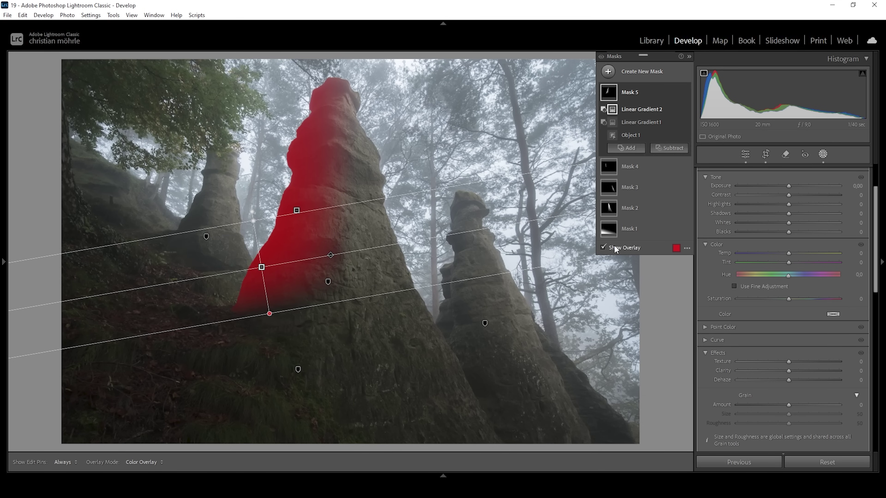
Step: Darken the central tower's masked left side with Shadows −67 and compare the photo with the mask hidden and shown
{"action": "left_click_drag", "start_coordinate": [790, 214], "coordinate": [755, 216]}
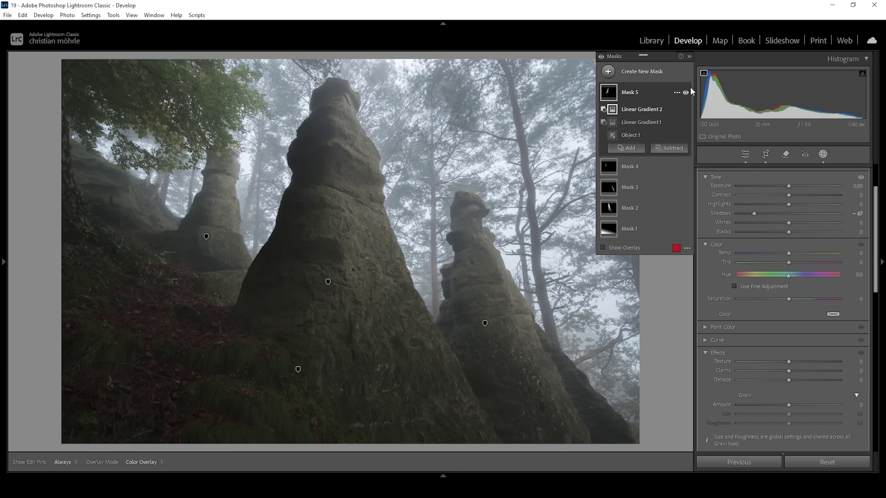
{"action": "left_click", "coordinate": [684, 92]}
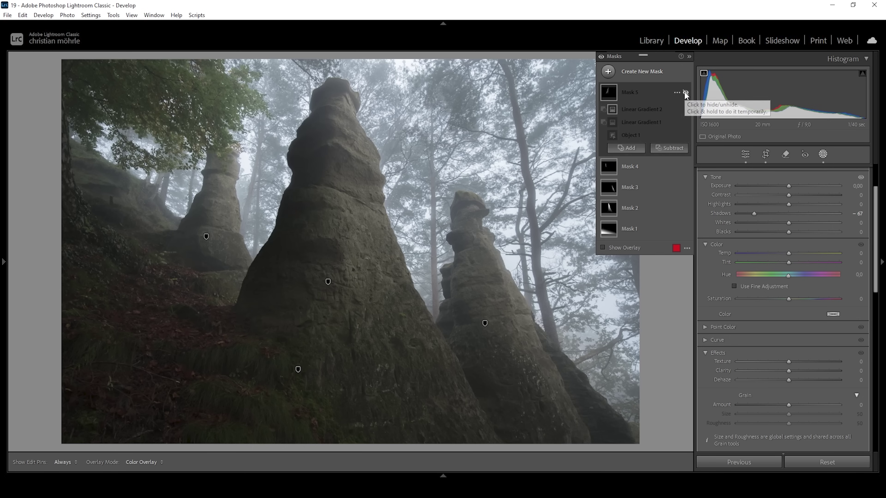
{"action": "left_click", "coordinate": [685, 92]}
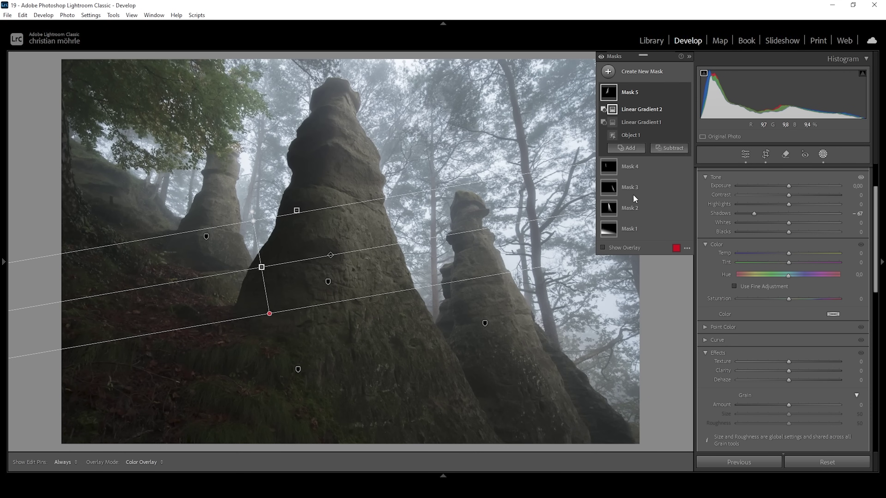
Step: Create an object mask of the right-hand rock tower using a rectangle around it
{"action": "left_click", "coordinate": [608, 74]}
{"action": "left_click", "coordinate": [644, 143]}
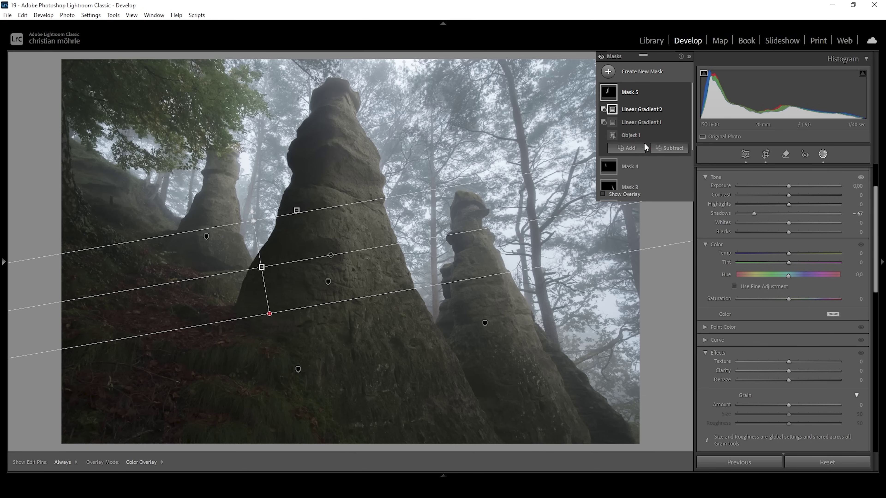
{"action": "left_click_drag", "start_coordinate": [442, 186], "coordinate": [500, 365]}
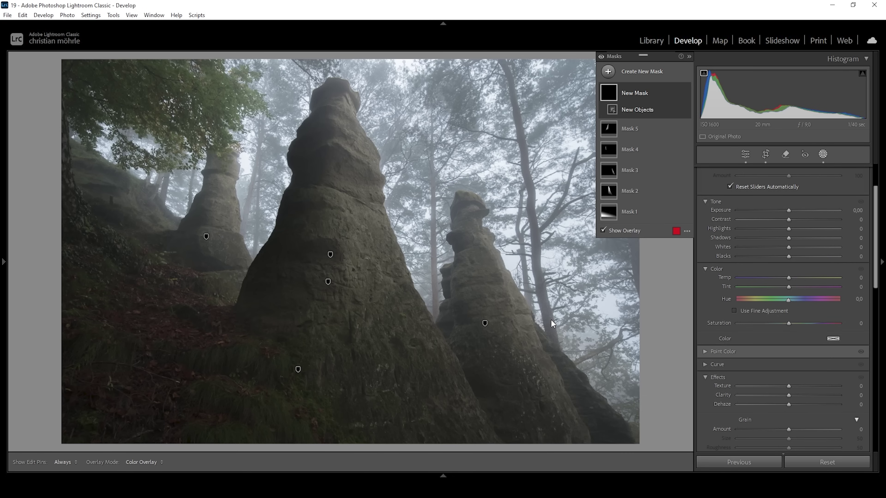
Step: Subtract a linear gradient from the right tower mask to keep only its left side, and darken it with Shadows −56
{"action": "left_click", "coordinate": [661, 122]}
{"action": "left_click", "coordinate": [687, 223]}
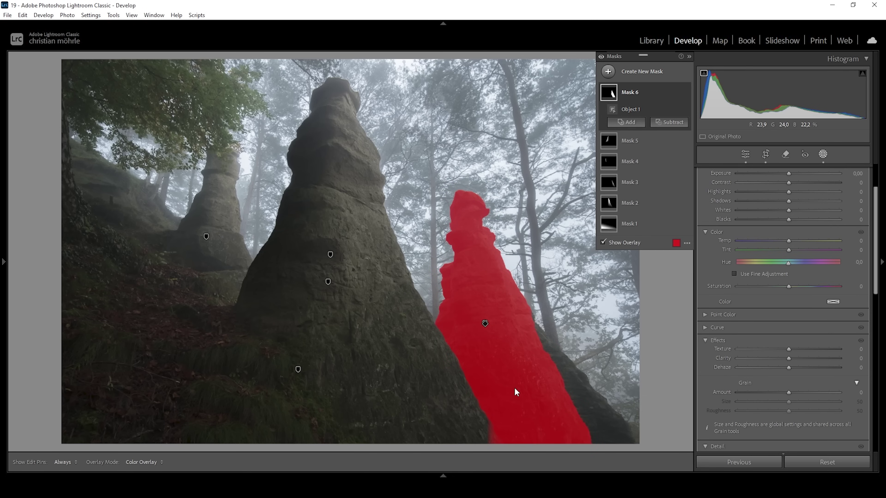
{"action": "left_click_drag", "start_coordinate": [564, 349], "coordinate": [422, 359]}
{"action": "left_click_drag", "start_coordinate": [563, 349], "coordinate": [496, 355]}
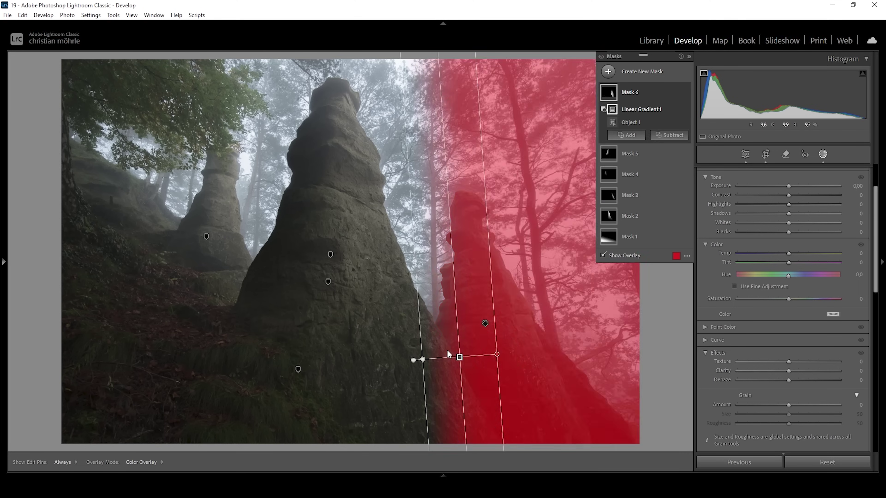
{"action": "mouse_move", "coordinate": [420, 358]}
{"action": "left_mouse_down"}
{"action": "mouse_move", "coordinate": [441, 358]}
{"action": "mouse_move", "coordinate": [433, 361]}
{"action": "left_mouse_up"}
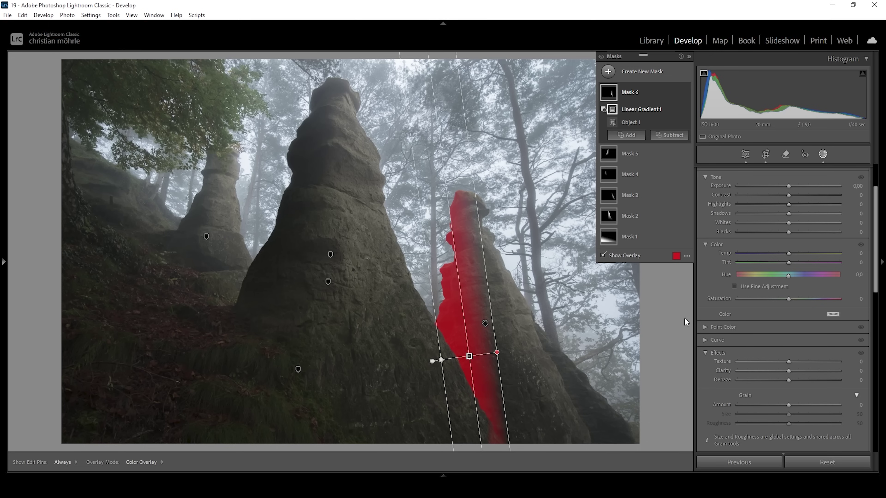
{"action": "left_click_drag", "start_coordinate": [787, 215], "coordinate": [758, 213]}
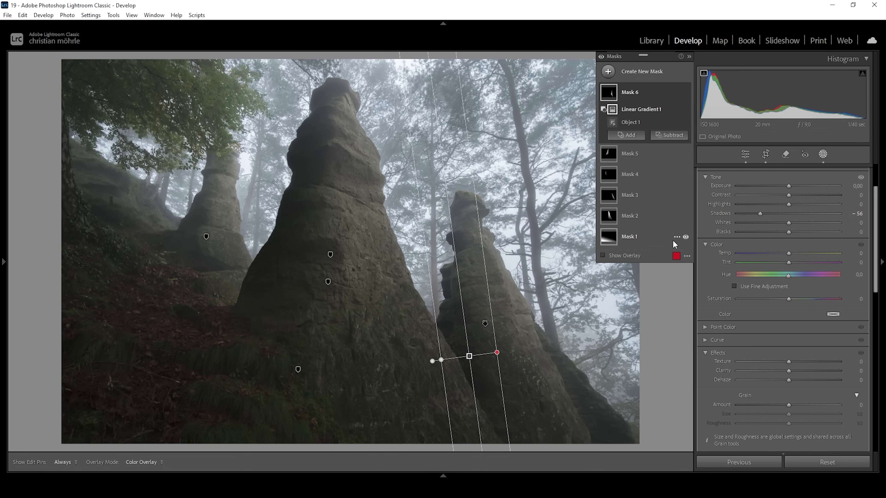
Step: Create an object mask of the distant left tower and subtract a linear gradient so only its left side stays selected
{"action": "left_click", "coordinate": [652, 141]}
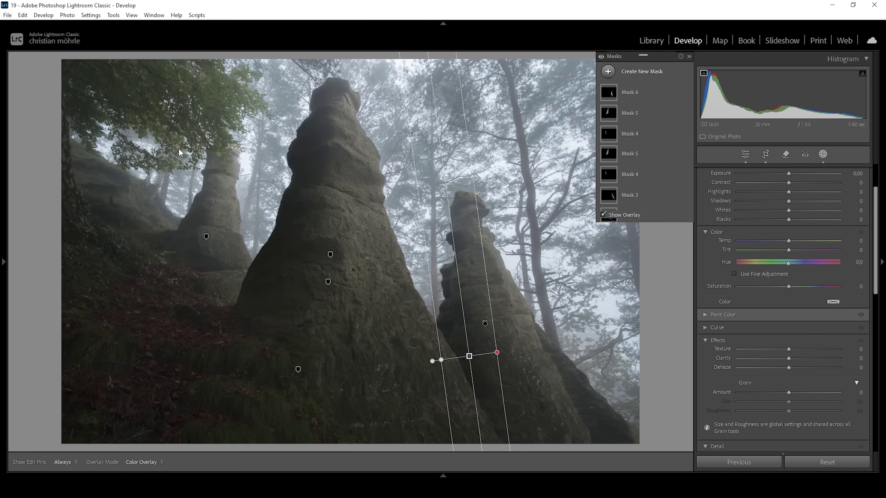
{"action": "left_click_drag", "start_coordinate": [170, 137], "coordinate": [254, 321]}
{"action": "left_click", "coordinate": [669, 122]}
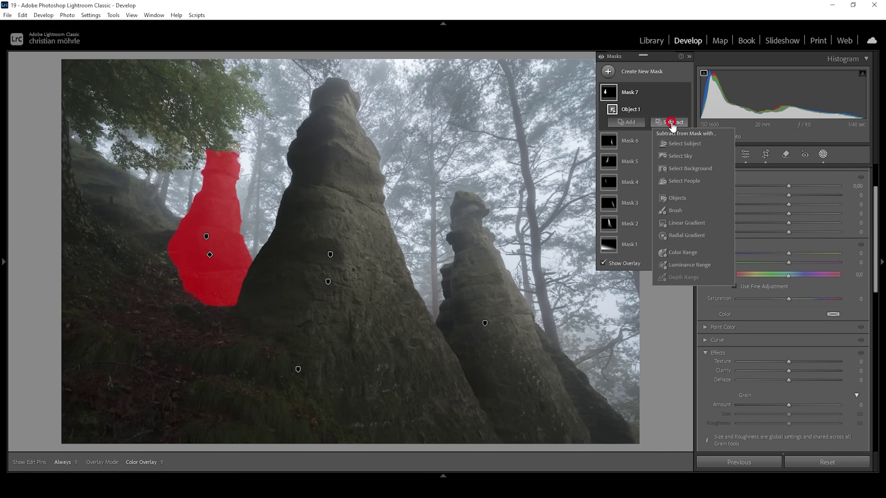
{"action": "key", "text": "Escape"}
{"action": "left_click_drag", "start_coordinate": [219, 238], "coordinate": [159, 216]}
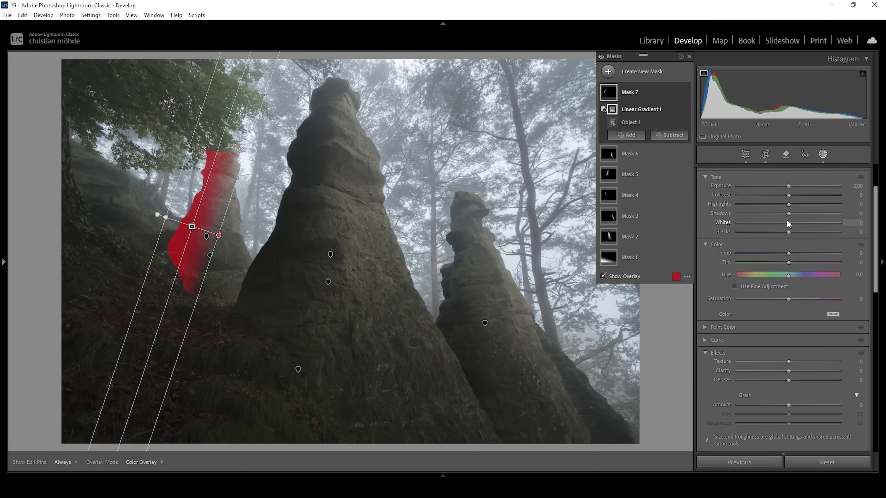
Step: Darken the distant tower's masked side with Shadows −75 and subtract a second linear gradient to fade the mask toward its base
{"action": "left_click_drag", "start_coordinate": [788, 213], "coordinate": [750, 213]}
{"action": "left_click", "coordinate": [669, 135]}
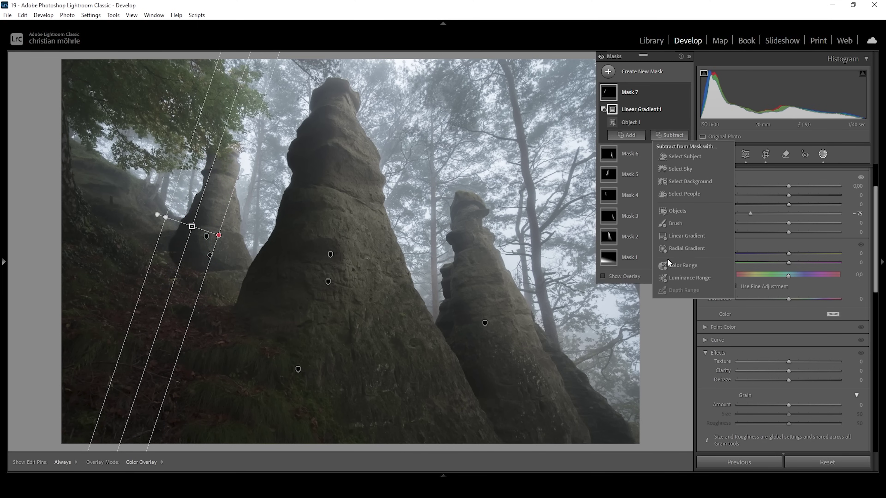
{"action": "left_click", "coordinate": [686, 236]}
{"action": "left_click_drag", "start_coordinate": [176, 278], "coordinate": [239, 208]}
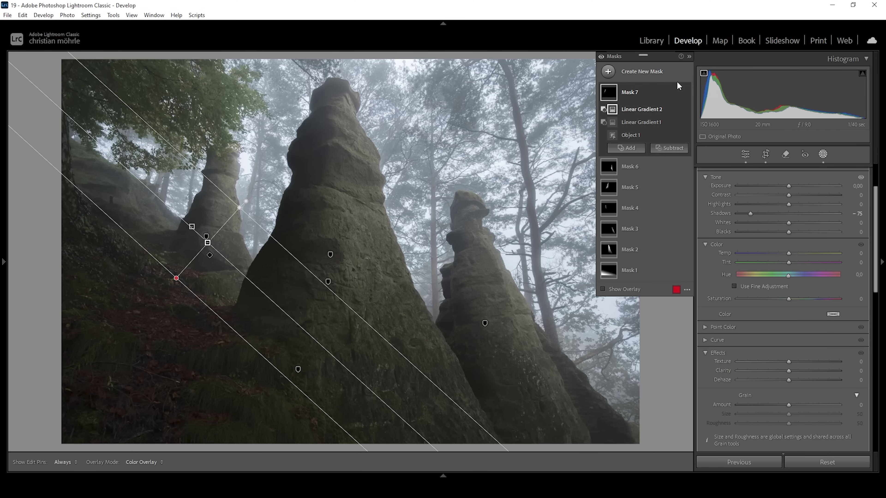
Step: Create a diagonal linear gradient mask covering the foggy trees in the upper part of the photo
{"action": "left_click", "coordinate": [649, 72]}
{"action": "left_click", "coordinate": [651, 170]}
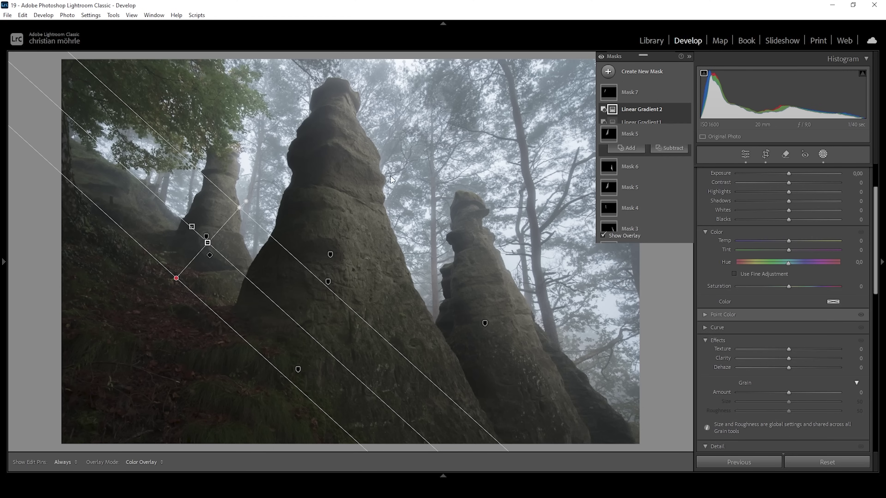
{"action": "left_click_drag", "start_coordinate": [427, 143], "coordinate": [331, 347]}
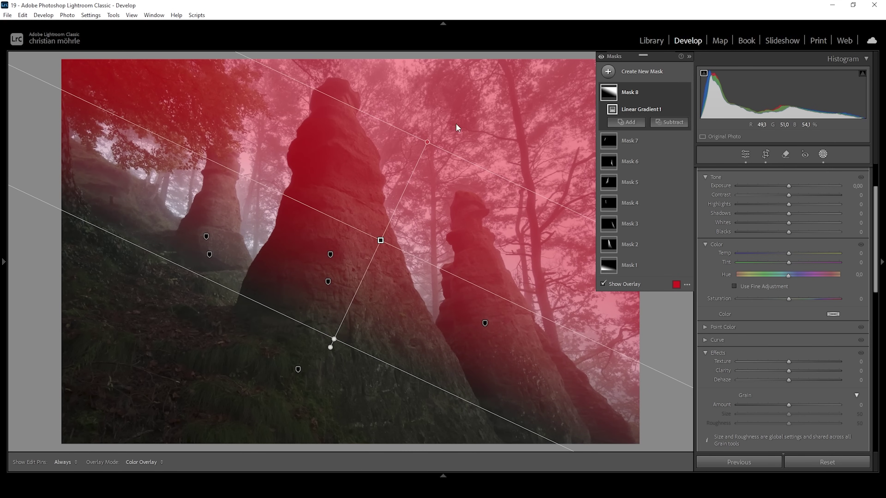
Step: Subtract the central, right and distant left rock towers from the background gradient mask as objects
{"action": "left_click", "coordinate": [677, 123]}
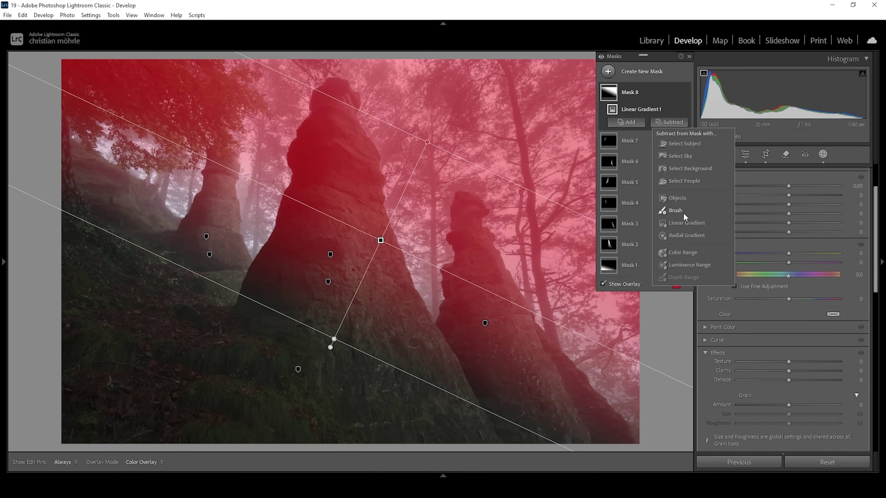
{"action": "left_click", "coordinate": [676, 198]}
{"action": "left_click_drag", "start_coordinate": [225, 399], "coordinate": [443, 68]}
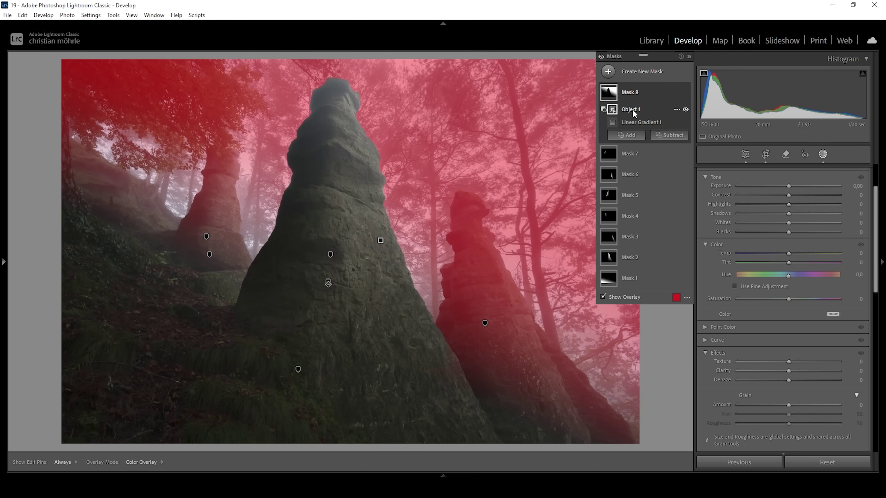
{"action": "left_click", "coordinate": [668, 135]}
{"action": "left_click", "coordinate": [683, 209]}
{"action": "left_click_drag", "start_coordinate": [426, 378], "coordinate": [616, 126]}
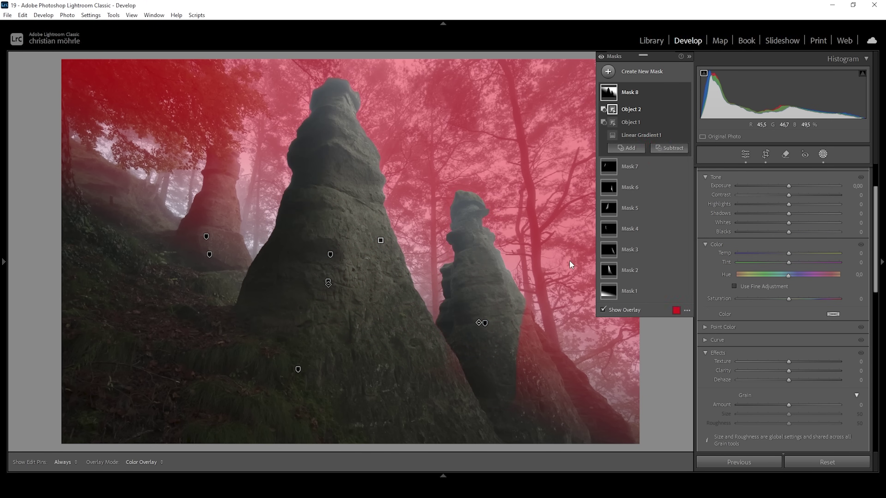
Step: Refine the background mask by subtracting a linear gradient from below and brushing away the remaining selection on the right tower
{"action": "left_click", "coordinate": [669, 161]}
{"action": "left_click", "coordinate": [670, 261]}
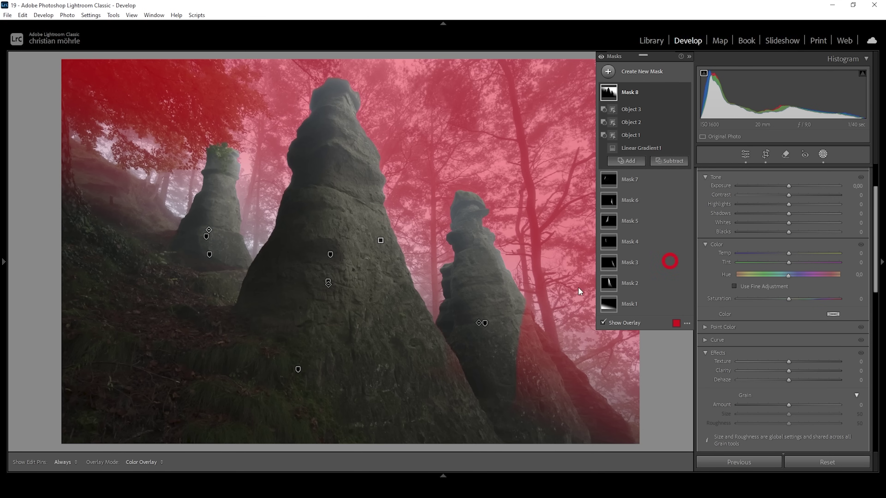
{"action": "left_click_drag", "start_coordinate": [455, 375], "coordinate": [500, 125]}
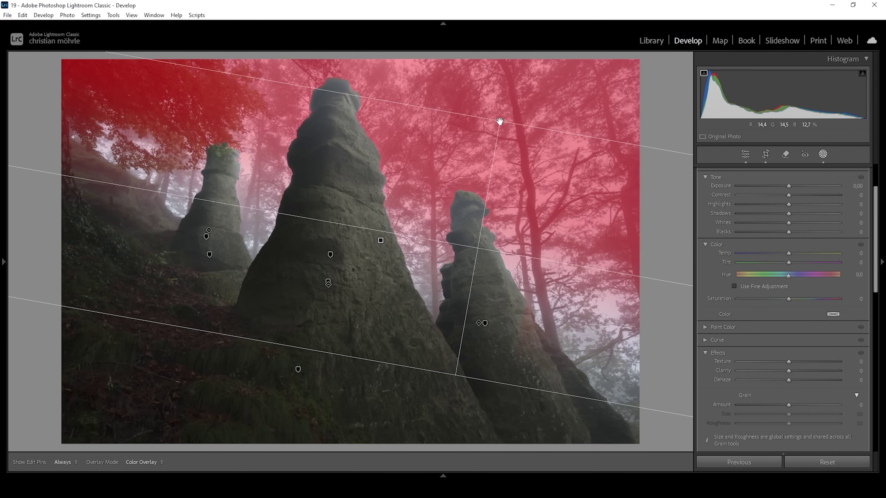
{"action": "left_click_drag", "start_coordinate": [439, 362], "coordinate": [464, 323]}
{"action": "left_click_drag", "start_coordinate": [508, 113], "coordinate": [497, 121]}
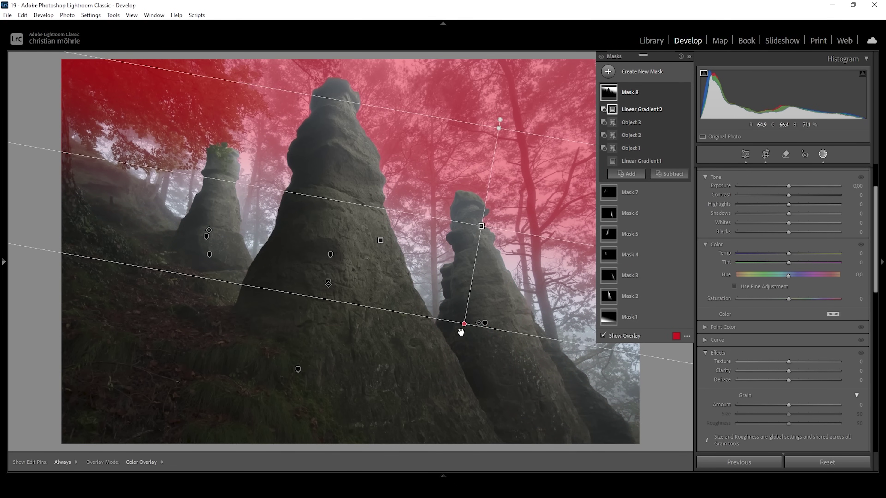
{"action": "key", "text": "k"}
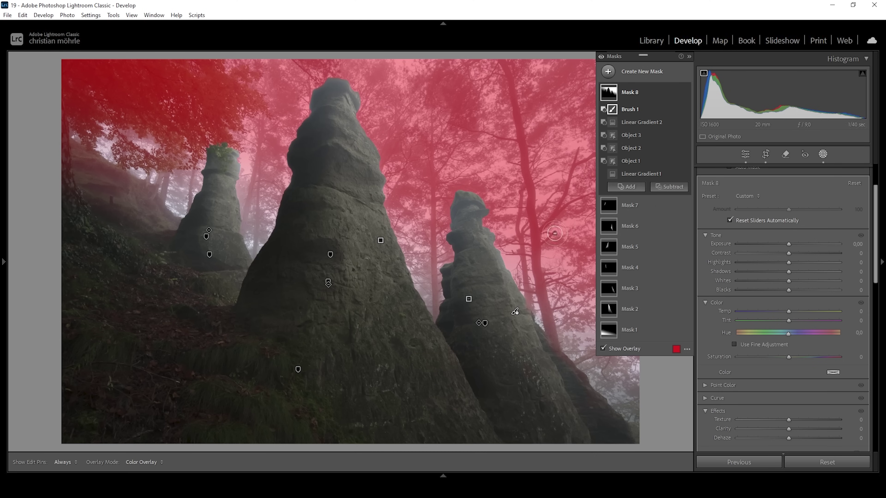
Step: Set the background mask to Exposure 0.23, Contrast 15 and Blacks 24, and compare the photo with the mask hidden and shown
{"action": "left_click_drag", "start_coordinate": [789, 245], "coordinate": [792, 244]}
{"action": "left_click_drag", "start_coordinate": [789, 289], "coordinate": [800, 289]}
{"action": "left_click_drag", "start_coordinate": [789, 254], "coordinate": [797, 254]}
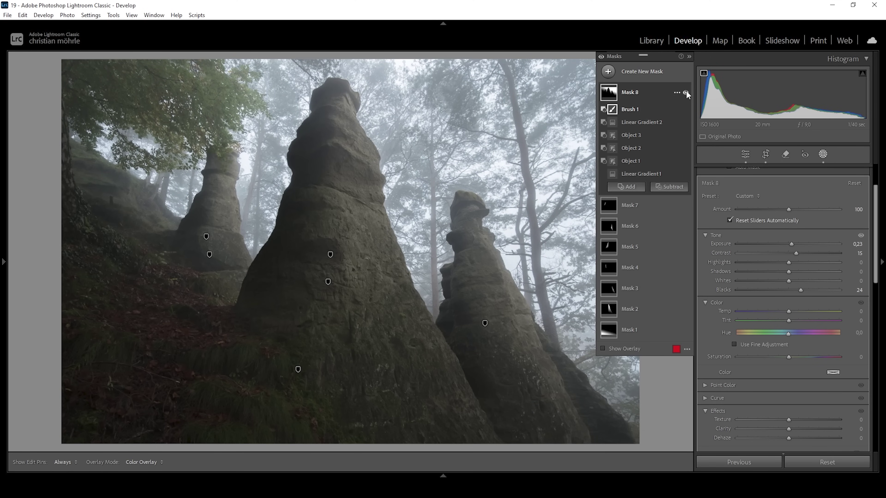
{"action": "left_click", "coordinate": [685, 92]}
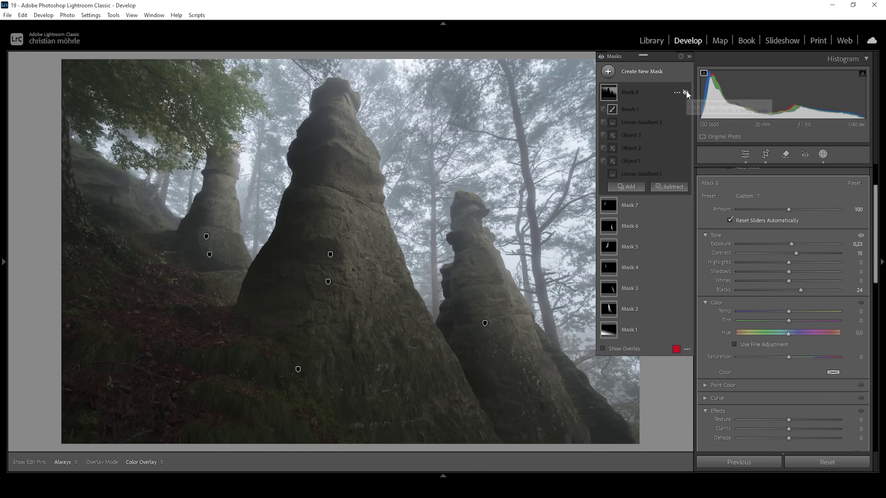
{"action": "left_click", "coordinate": [685, 92]}
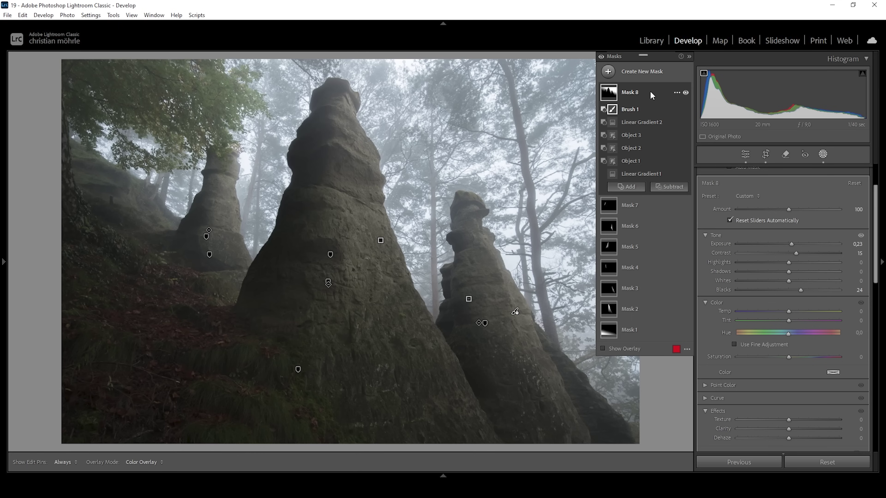
{"action": "left_click", "coordinate": [685, 92]}
{"action": "left_click", "coordinate": [685, 92]}
Step: Create an object mask of the whole central rock tower and slightly raise its Texture
{"action": "left_click", "coordinate": [608, 72]}
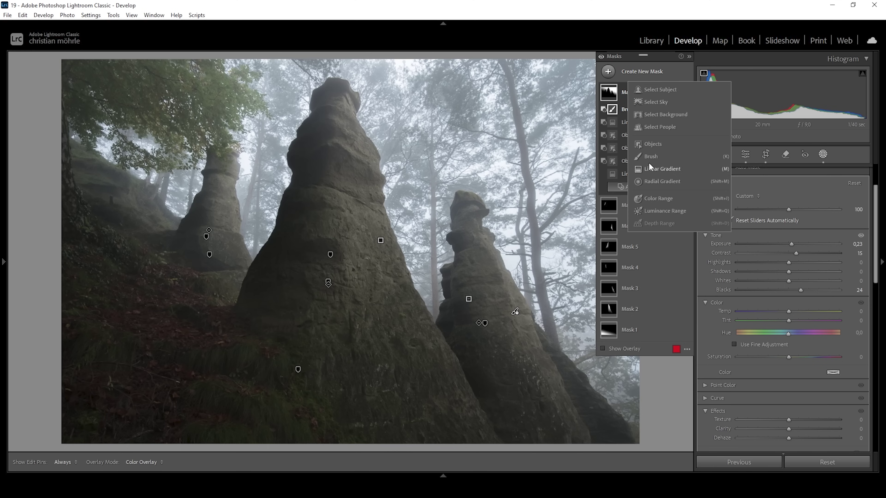
{"action": "left_click", "coordinate": [659, 145]}
{"action": "left_click_drag", "start_coordinate": [271, 77], "coordinate": [443, 456]}
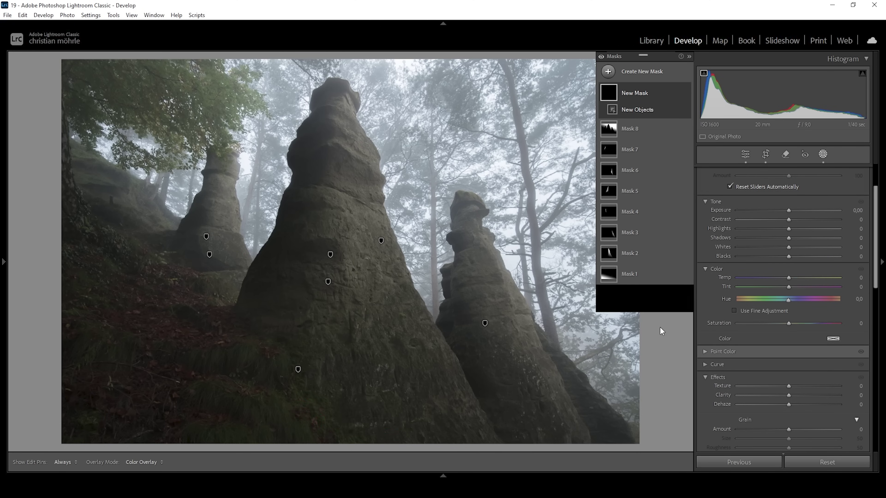
{"action": "scroll", "coordinate": [789, 299], "scroll_direction": "down", "scroll_amount": 3}
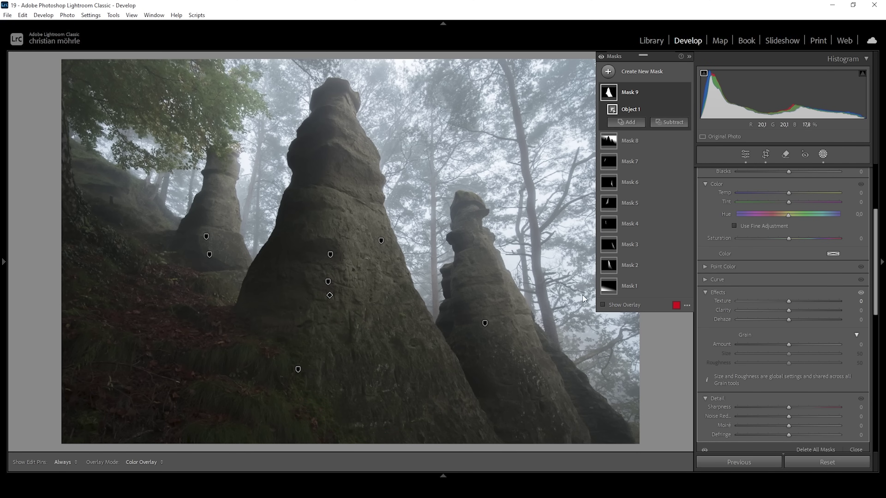
{"action": "left_click_drag", "start_coordinate": [789, 301], "coordinate": [795, 300]}
Step: Create a tall, slightly tilted radial gradient mask over the foggy gap between the central and right towers
{"action": "left_click", "coordinate": [608, 71]}
{"action": "left_click", "coordinate": [647, 182]}
{"action": "mouse_move", "coordinate": [406, 209]}
{"action": "left_mouse_down"}
{"action": "mouse_move", "coordinate": [426, 265]}
{"action": "mouse_move", "coordinate": [403, 305]}
{"action": "mouse_move", "coordinate": [431, 307]}
{"action": "mouse_move", "coordinate": [412, 207]}
{"action": "mouse_move", "coordinate": [420, 217]}
{"action": "left_mouse_up"}
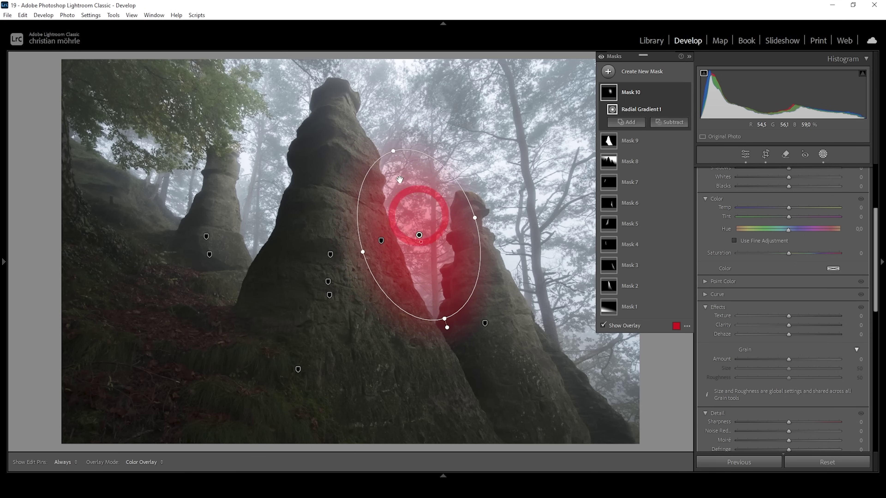
{"action": "left_click_drag", "start_coordinate": [404, 144], "coordinate": [408, 141]}
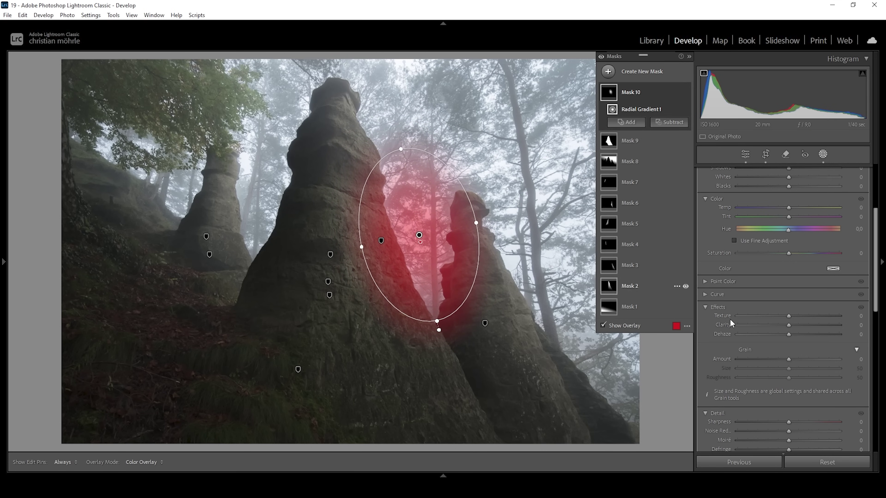
Step: Add a second radial gradient to the same mask over the gap between the distant left and central towers
{"action": "left_click", "coordinate": [639, 122]}
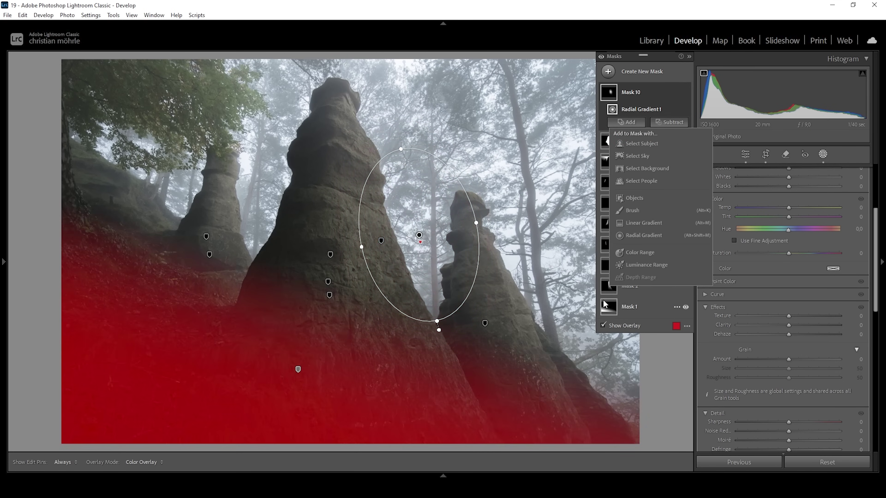
{"action": "left_click", "coordinate": [640, 241]}
{"action": "left_click_drag", "start_coordinate": [248, 205], "coordinate": [276, 268]}
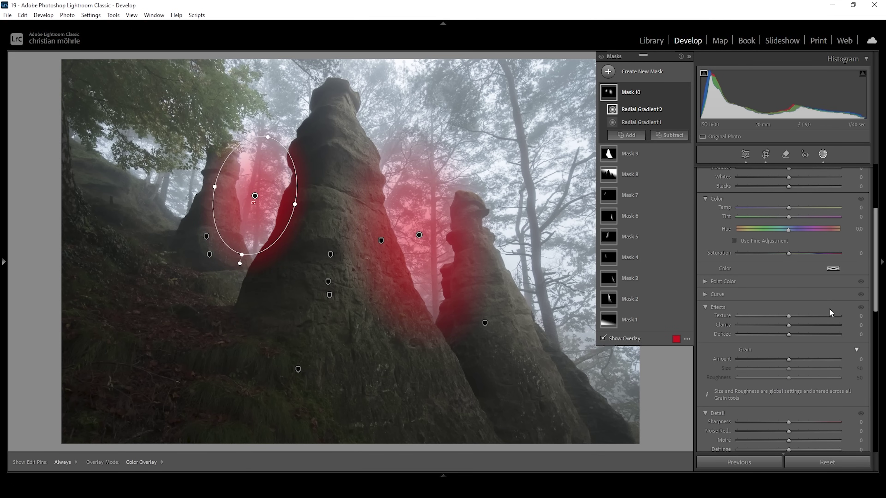
Step: Strengthen the fog in the radial mask with Dehaze −6 and Blacks 30, and compare the photo with all masks hidden and shown
{"action": "left_click_drag", "start_coordinate": [789, 338], "coordinate": [785, 335]}
{"action": "left_click_drag", "start_coordinate": [788, 189], "coordinate": [804, 189]}
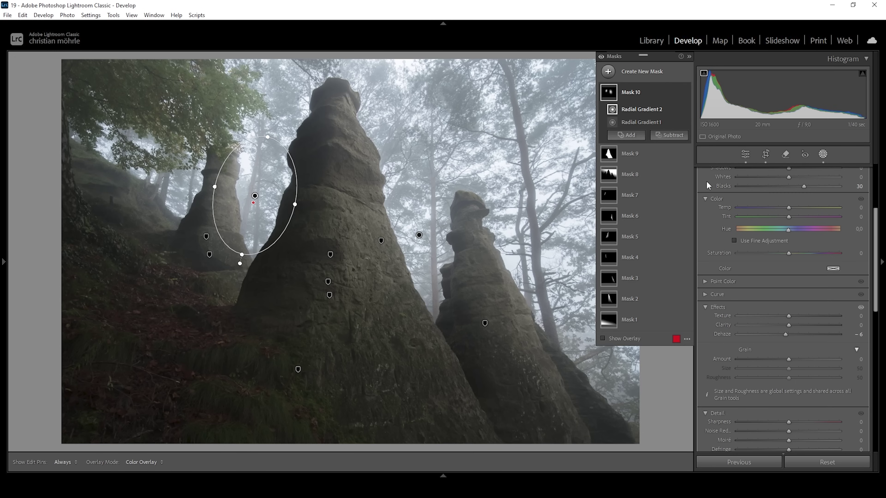
{"action": "left_click", "coordinate": [601, 57]}
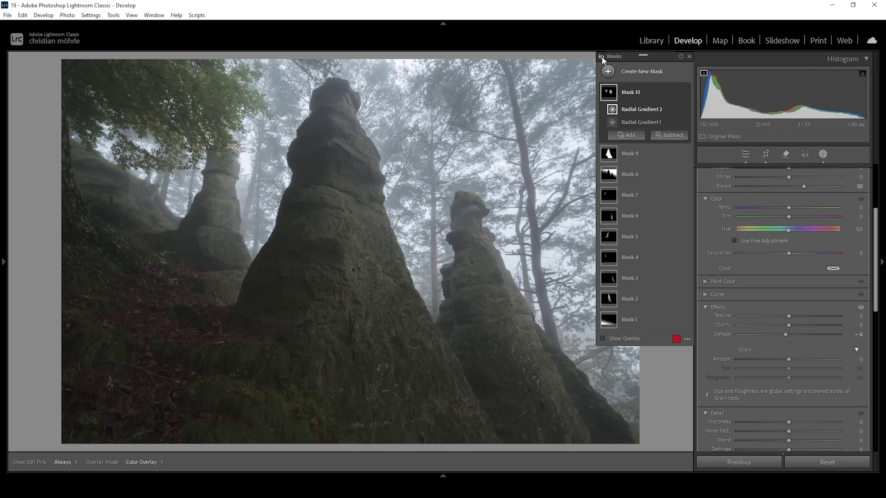
{"action": "left_click", "coordinate": [601, 57]}
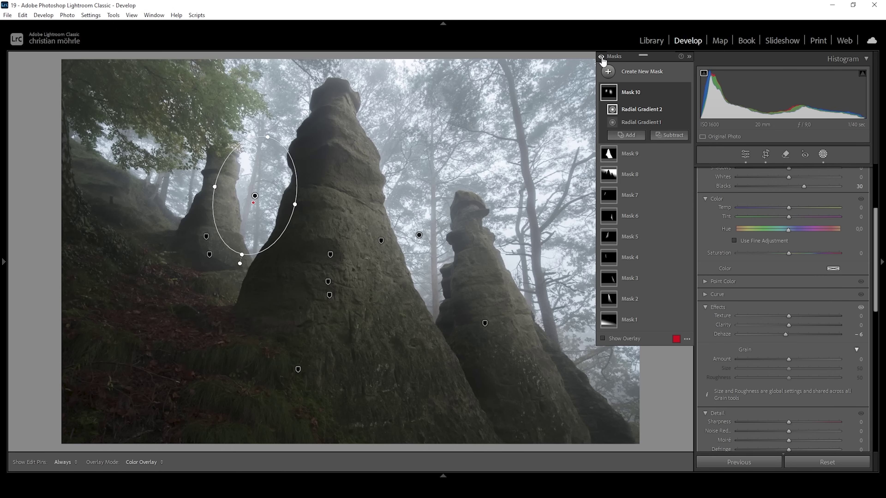
Step: Set the Orange saturation to +16 and slightly raise the Yellow saturation in the Color Mixer
{"action": "left_click", "coordinate": [745, 155]}
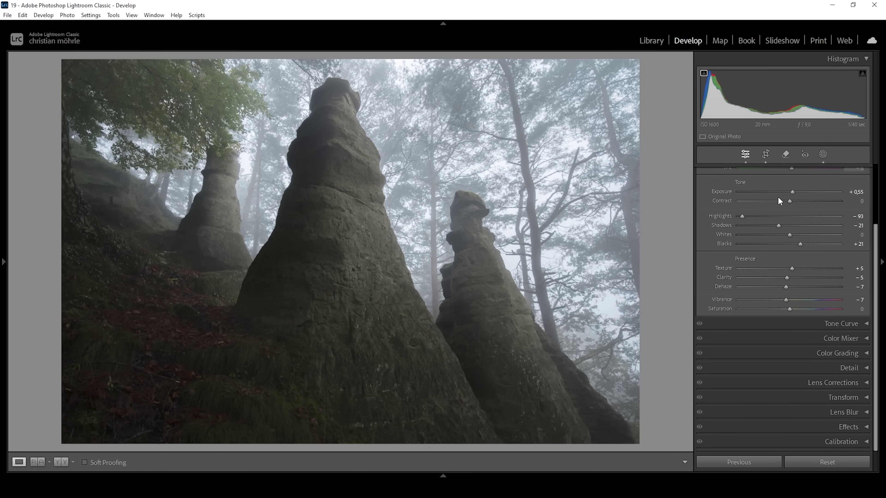
{"action": "left_click", "coordinate": [820, 337]}
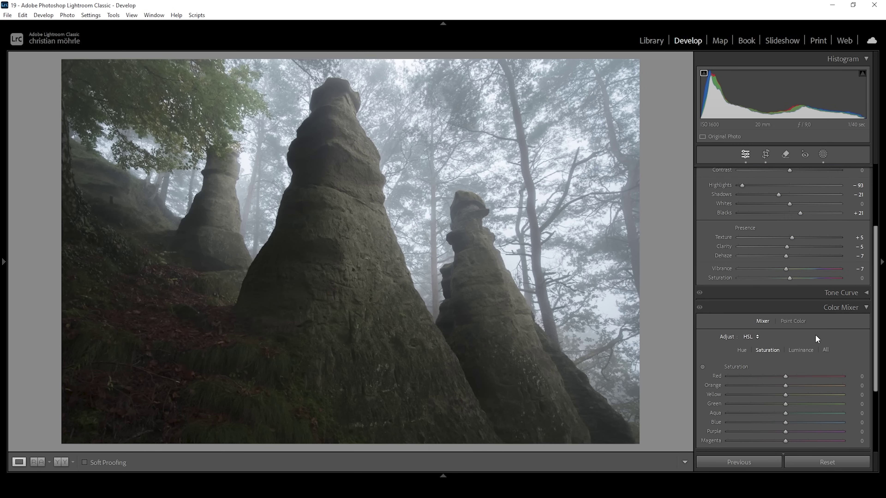
{"action": "scroll", "coordinate": [850, 227], "scroll_direction": "down", "scroll_amount": 3}
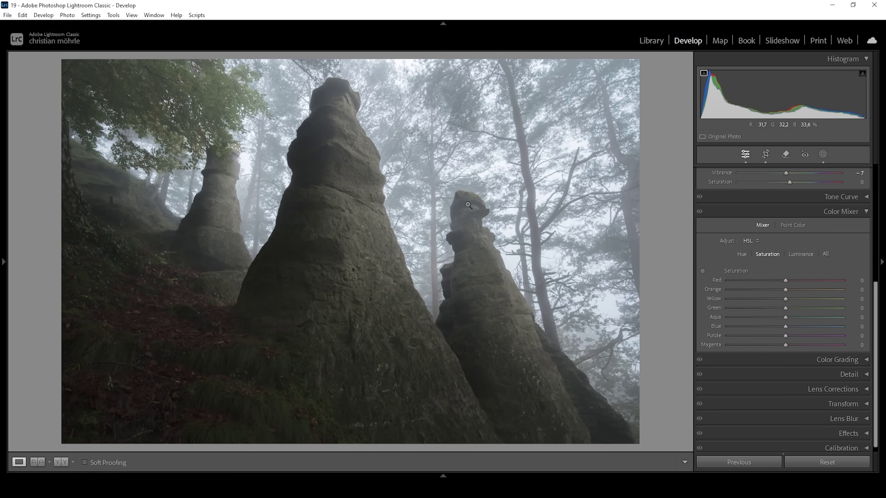
{"action": "left_click_drag", "start_coordinate": [785, 289], "coordinate": [795, 293]}
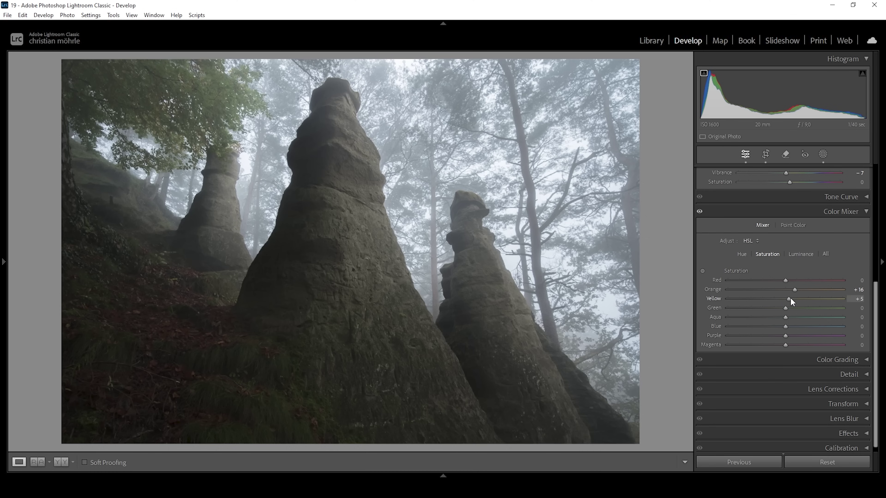
{"action": "mouse_move", "coordinate": [790, 298]}
{"action": "left_mouse_down"}
{"action": "mouse_move", "coordinate": [806, 299]}
{"action": "mouse_move", "coordinate": [799, 308]}
{"action": "left_mouse_up"}
{"action": "left_click", "coordinate": [849, 212]}
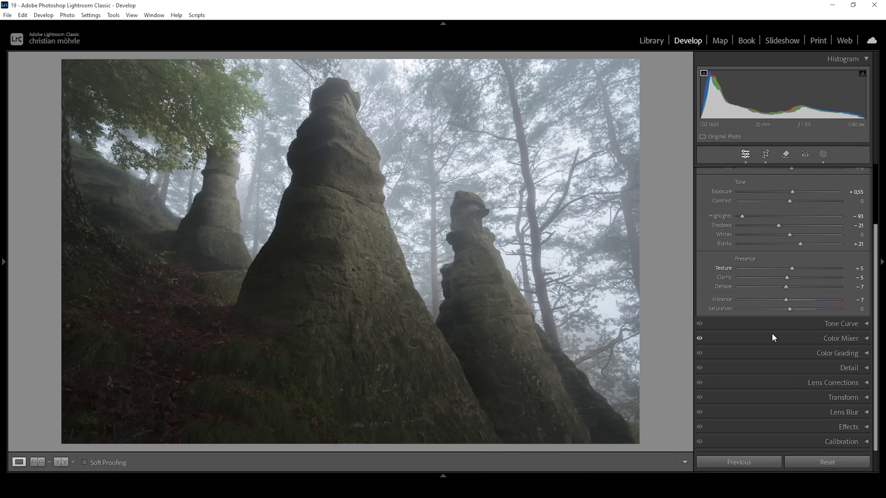
Step: Tint the shadows blue with Color Grading, using Hue 224 and Saturation 3
{"action": "left_click", "coordinate": [844, 353]}
{"action": "left_click_drag", "start_coordinate": [878, 224], "coordinate": [878, 285]}
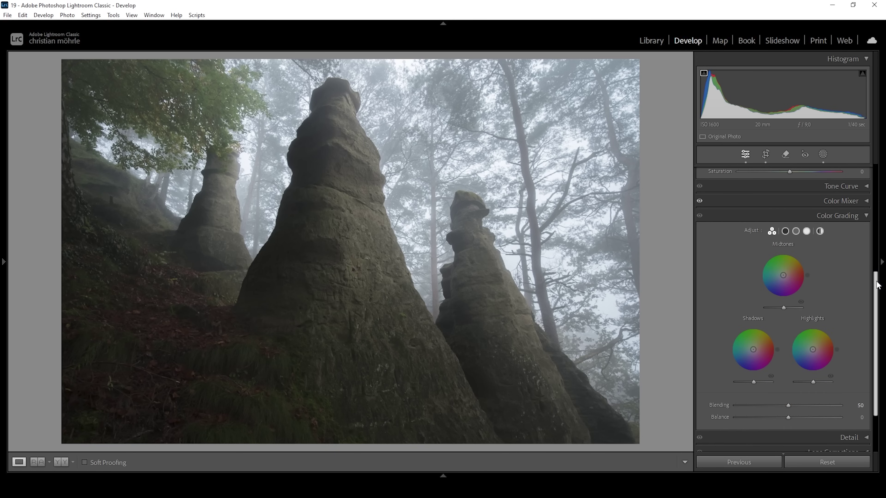
{"action": "left_click", "coordinate": [786, 232]}
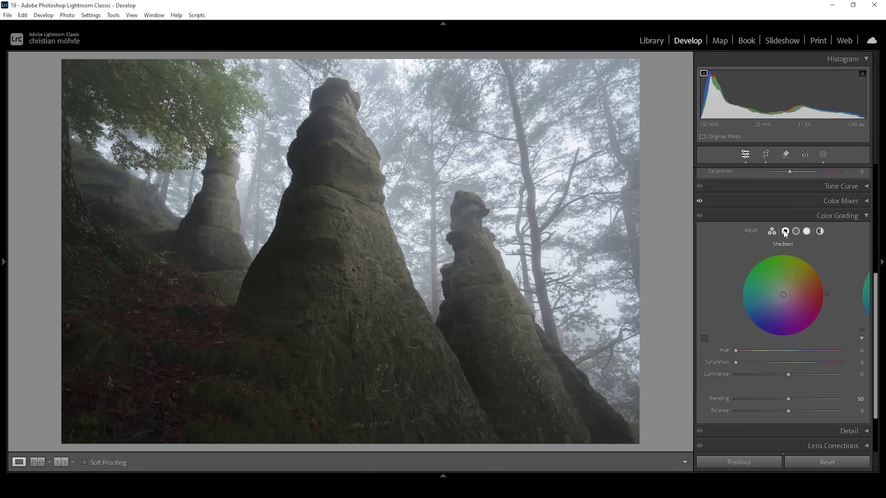
{"action": "left_click_drag", "start_coordinate": [736, 351], "coordinate": [804, 354]}
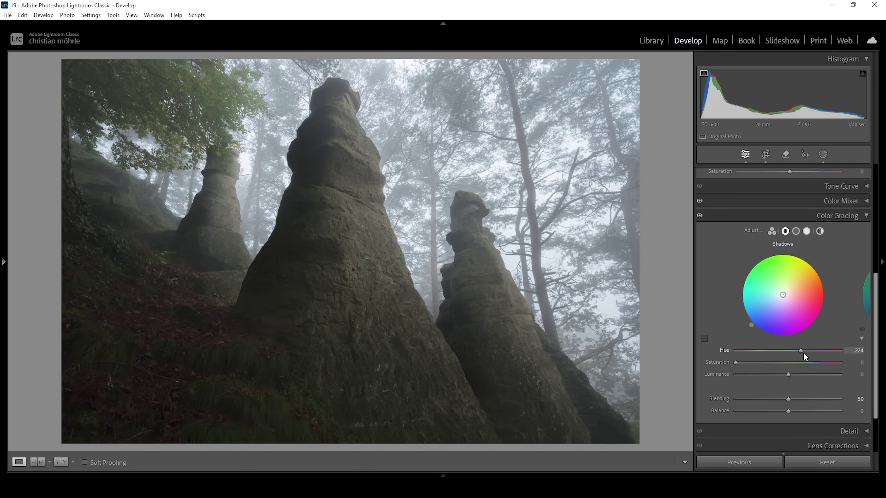
{"action": "left_click_drag", "start_coordinate": [736, 363], "coordinate": [739, 363]}
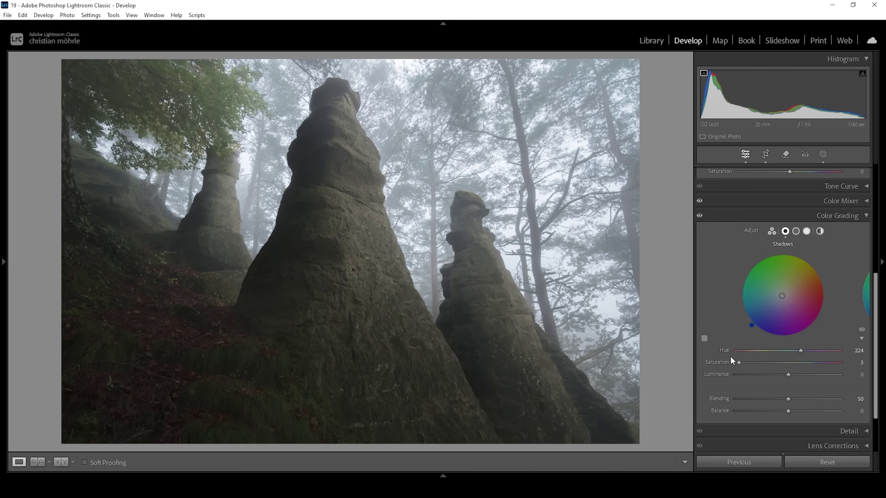
{"action": "left_click", "coordinate": [843, 216]}
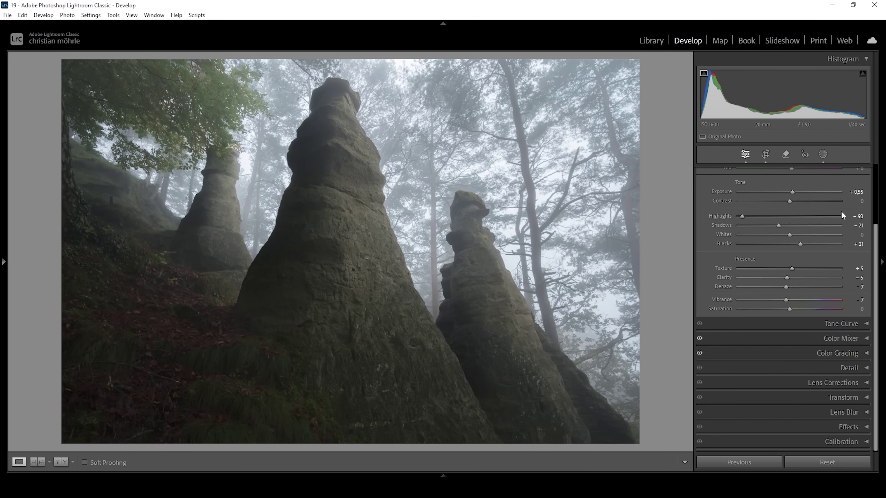
Step: Lower the Blue Primary Hue slightly in the camera calibration settings
{"action": "left_click", "coordinate": [839, 438]}
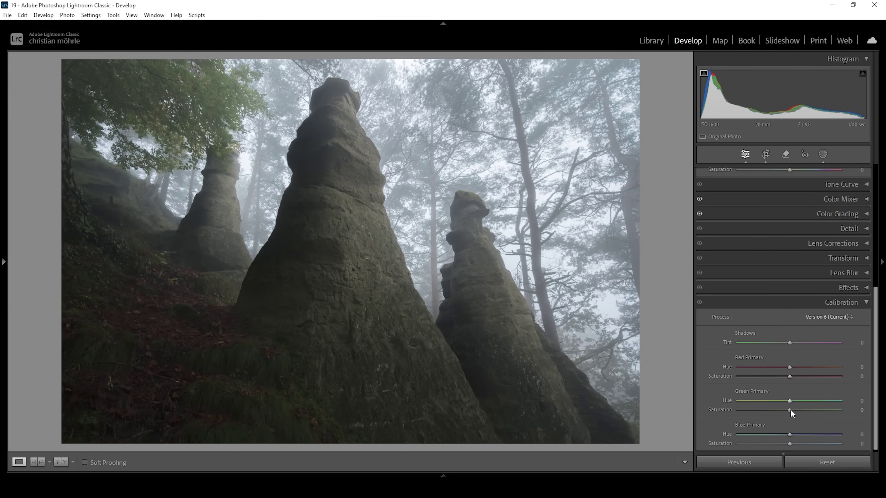
{"action": "left_click_drag", "start_coordinate": [788, 433], "coordinate": [780, 434]}
{"action": "left_click", "coordinate": [828, 303]}
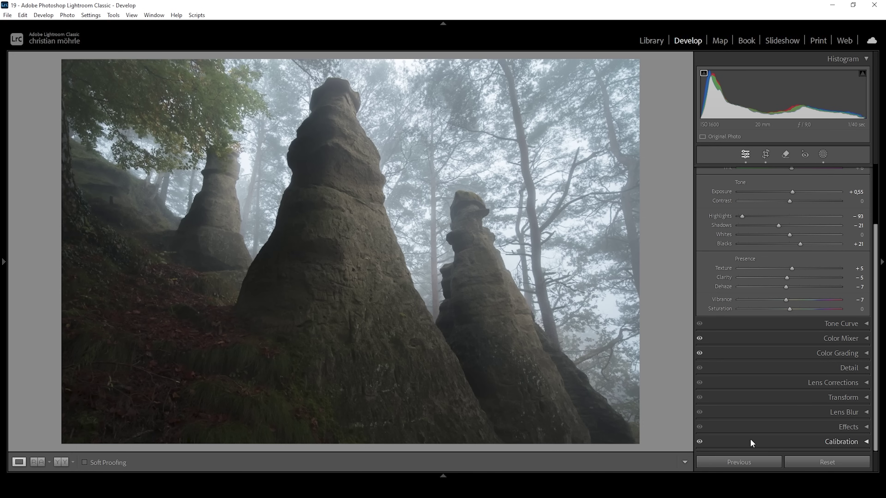
Step: Sharpen the photo with Amount 69, Radius 0.5, Detail 100 and Masking 67
{"action": "left_click", "coordinate": [856, 368]}
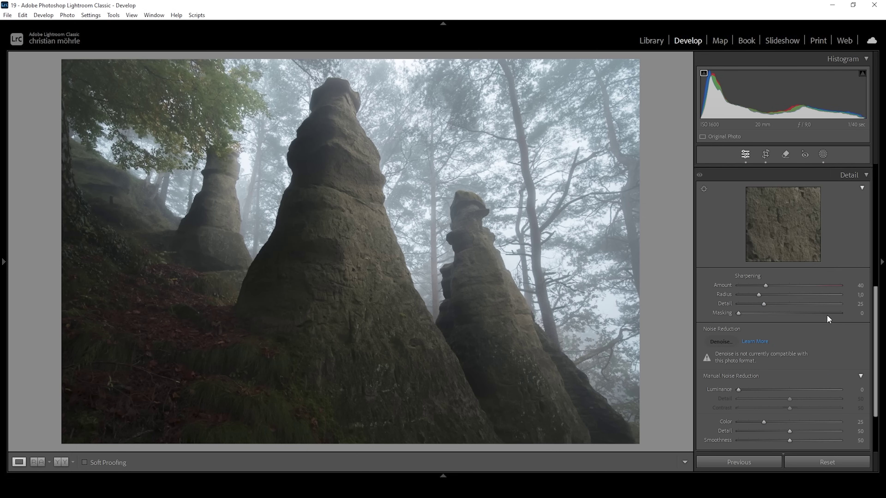
{"action": "left_click_drag", "start_coordinate": [746, 294], "coordinate": [714, 292]}
{"action": "left_click_drag", "start_coordinate": [767, 302], "coordinate": [854, 302]}
{"action": "left_click_drag", "start_coordinate": [738, 313], "coordinate": [808, 315]}
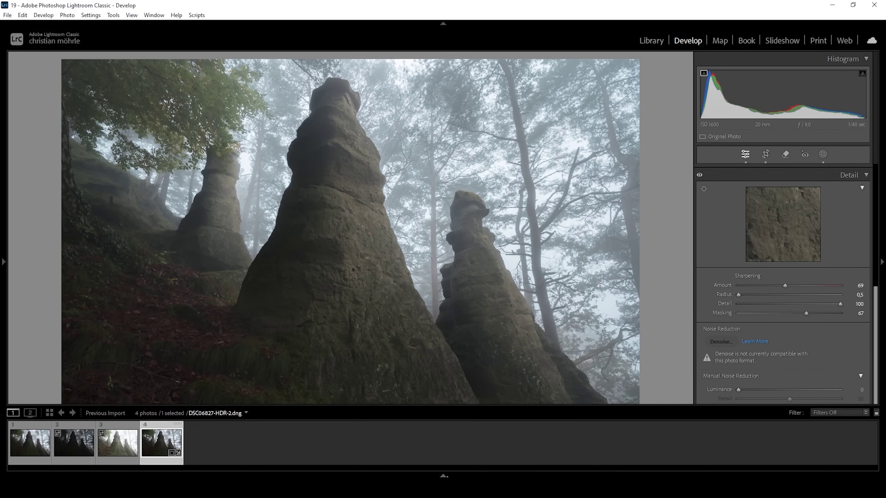
Step: Send the merged photo DSC06827-HDR-2.dng to Color Efex Pro 4 for external editing
{"action": "left_click", "coordinate": [441, 472]}
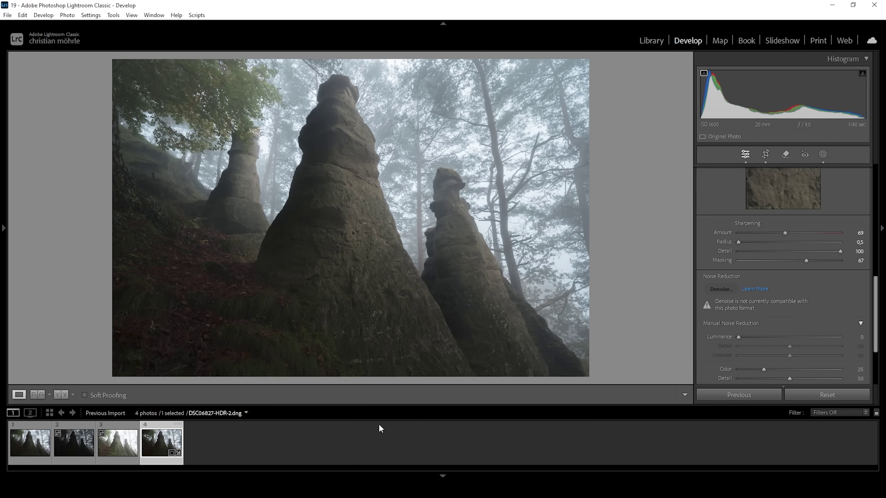
{"action": "right_click", "coordinate": [152, 448]}
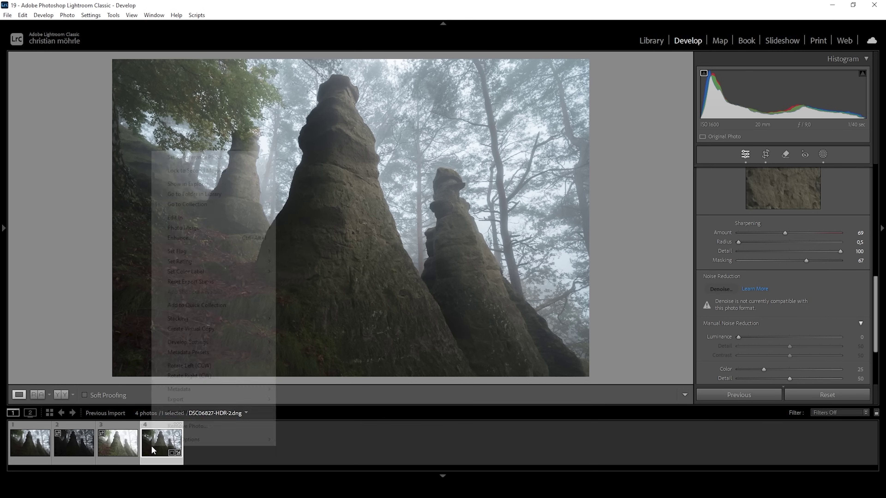
{"action": "mouse_move", "coordinate": [220, 217]}
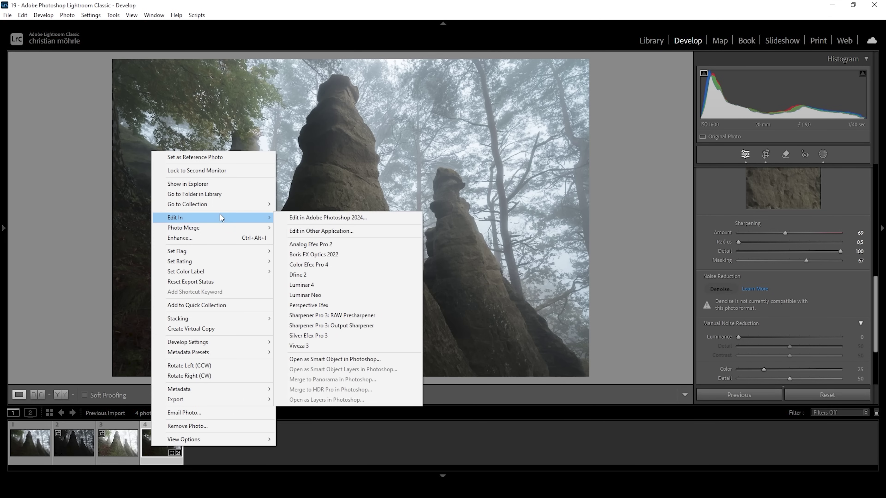
{"action": "left_click", "coordinate": [328, 266]}
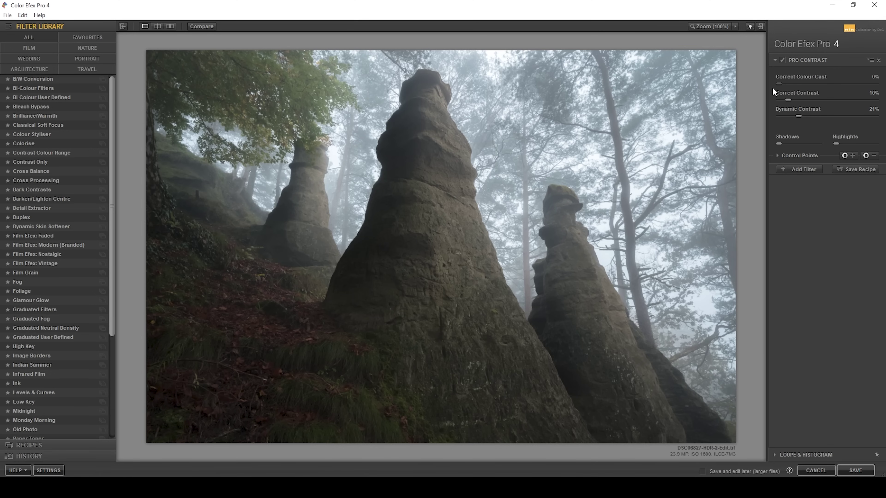
Step: Add a Classical Soft Focus filter after Pro Contrast and set its method to Diffusion 3
{"action": "left_click", "coordinate": [806, 170]}
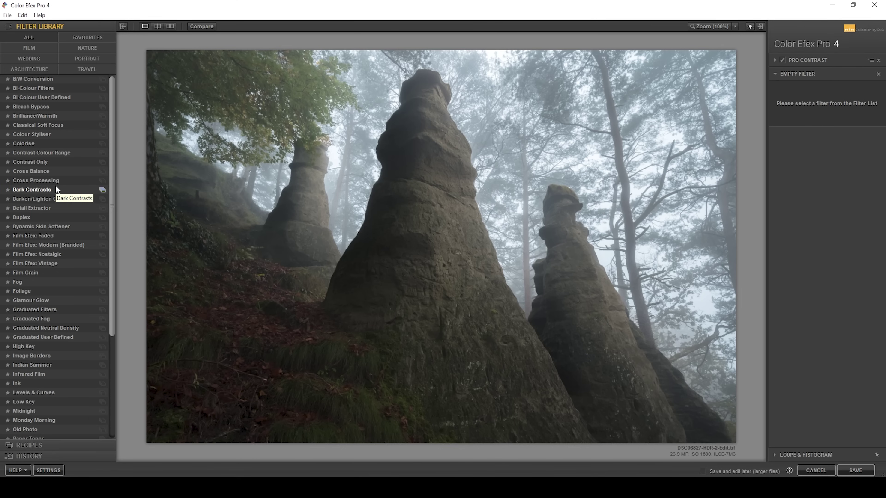
{"action": "left_click", "coordinate": [69, 124]}
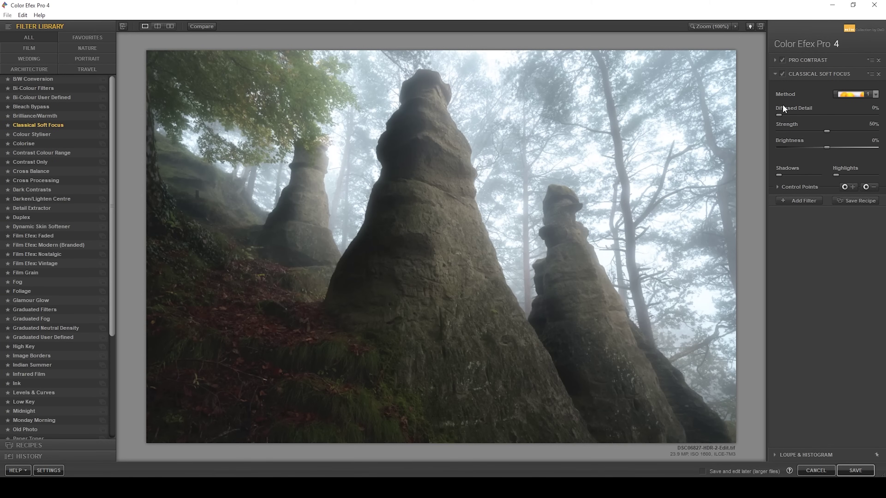
{"action": "left_click", "coordinate": [852, 94]}
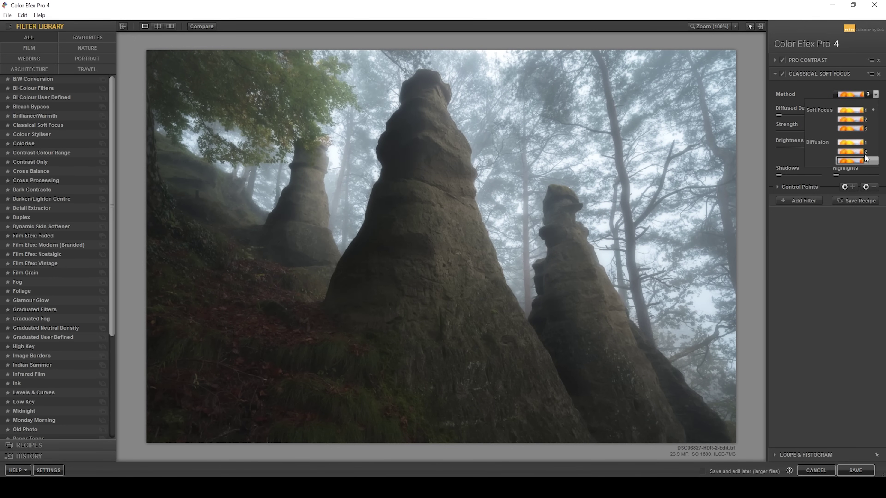
{"action": "left_click", "coordinate": [867, 162]}
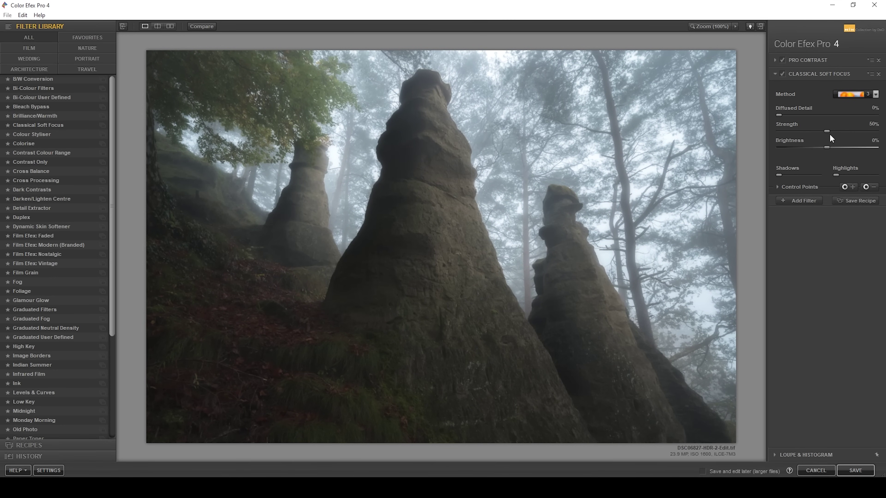
Step: Set the Classical Soft Focus strength to 20% and its brightness to −24%
{"action": "left_click_drag", "start_coordinate": [819, 133], "coordinate": [813, 134]}
{"action": "left_click_drag", "start_coordinate": [798, 132], "coordinate": [799, 132]}
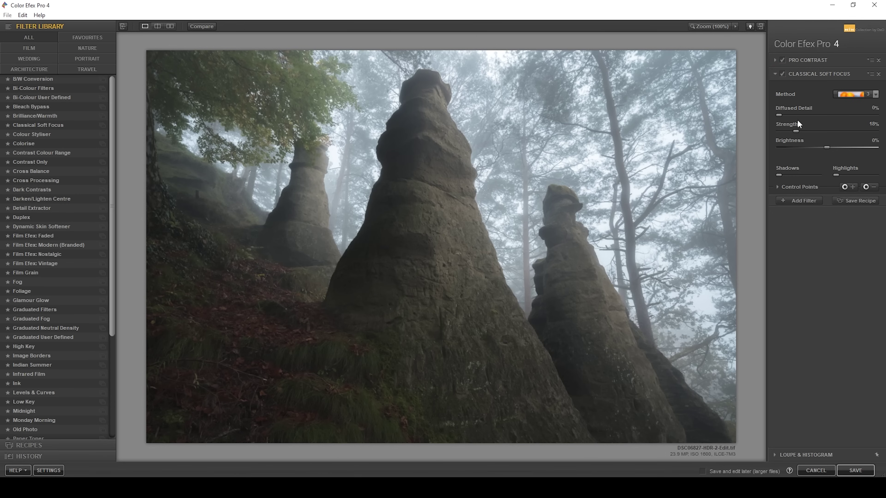
{"action": "left_click_drag", "start_coordinate": [825, 147], "coordinate": [811, 147]}
{"action": "left_click", "coordinate": [810, 147]}
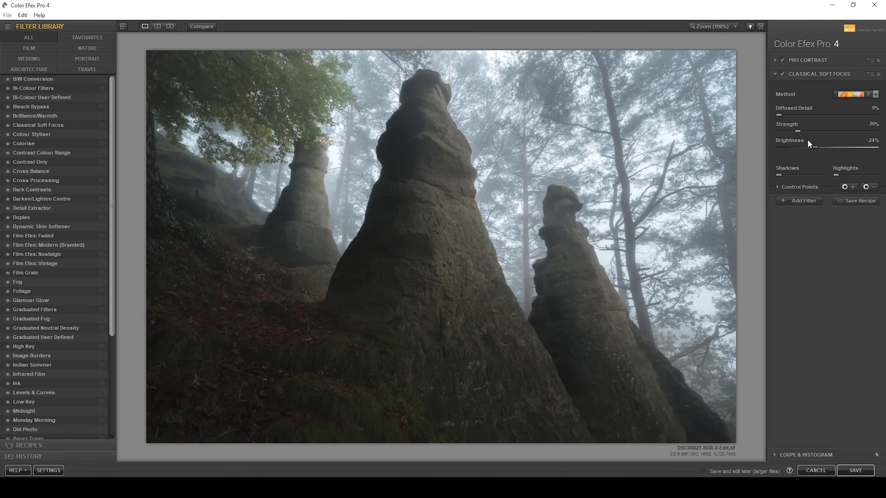
Step: Add a Detail Extractor filter with Detail Extractor 11%, Contrast 22% and Saturation 0%
{"action": "left_click", "coordinate": [799, 201]}
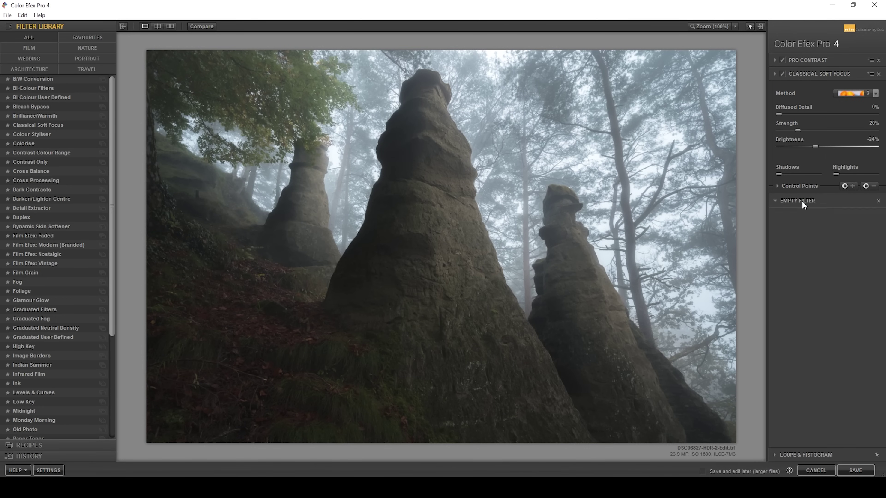
{"action": "left_click", "coordinate": [51, 208]}
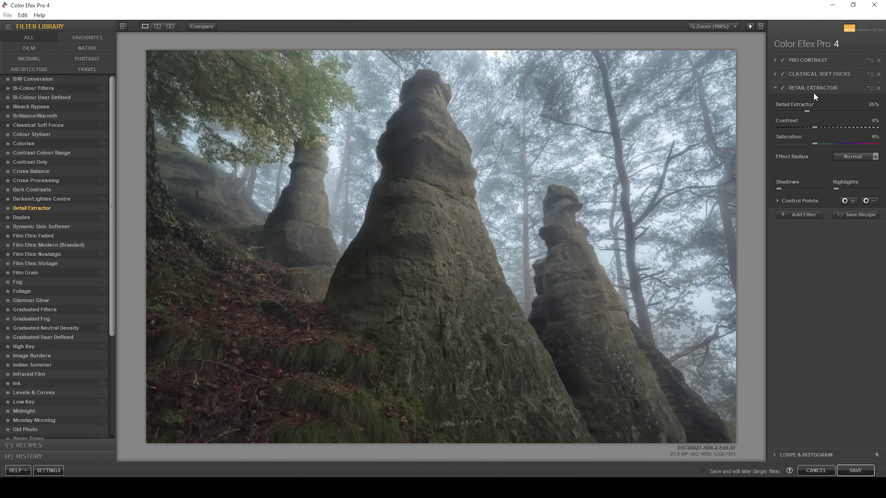
{"action": "left_click", "coordinate": [806, 111]}
{"action": "left_click_drag", "start_coordinate": [794, 113], "coordinate": [791, 114]}
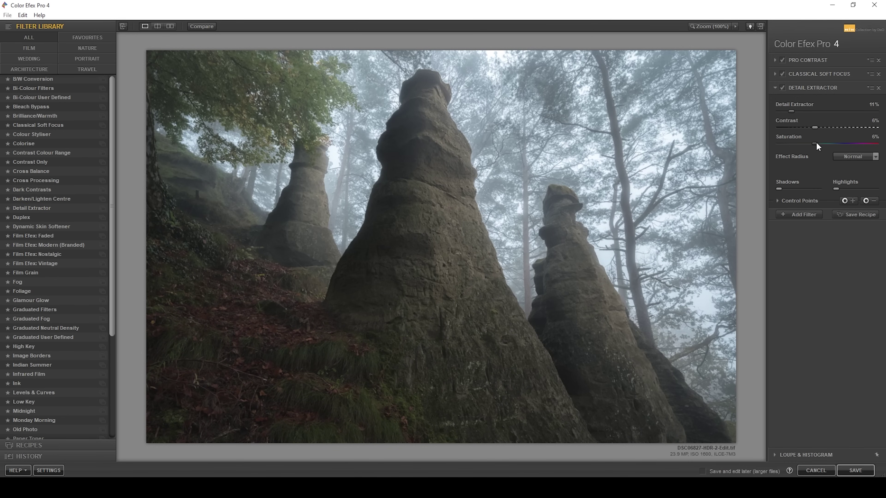
{"action": "left_click_drag", "start_coordinate": [815, 146], "coordinate": [810, 143]}
{"action": "left_click_drag", "start_coordinate": [816, 128], "coordinate": [835, 126]}
Step: Limit the Detail Extractor to the central rock tower with two additive control points, one on its upper part and one around its middle
{"action": "left_click", "coordinate": [847, 202]}
{"action": "left_click", "coordinate": [449, 202]}
{"action": "left_click_drag", "start_coordinate": [450, 206], "coordinate": [466, 174]}
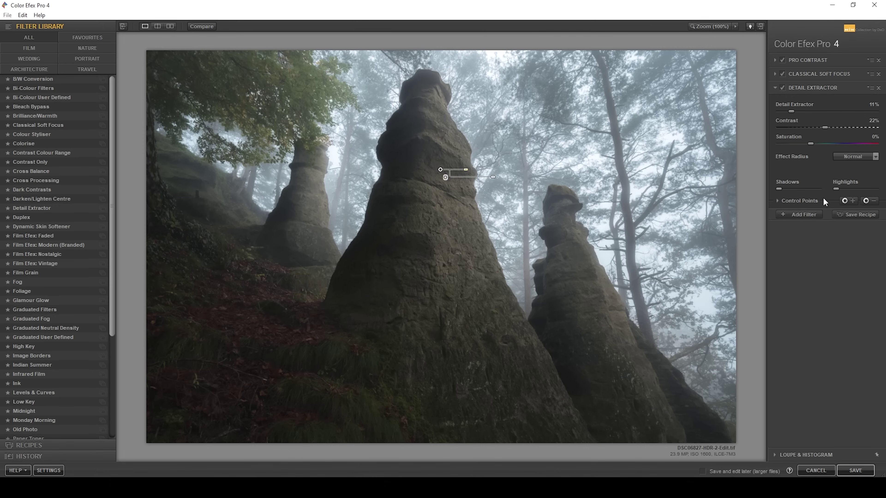
{"action": "left_click", "coordinate": [845, 201]}
{"action": "left_click", "coordinate": [464, 266]}
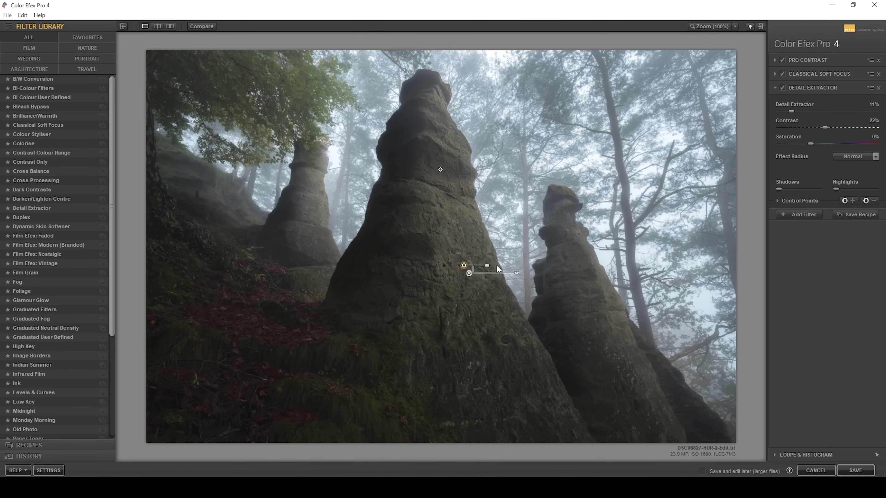
{"action": "left_click_drag", "start_coordinate": [488, 265], "coordinate": [490, 266]}
Step: Raise the Detail Extractor strength slightly and save the filtered photo back to Lightroom
{"action": "left_click_drag", "start_coordinate": [792, 113], "coordinate": [798, 112]}
{"action": "left_click", "coordinate": [857, 471]}
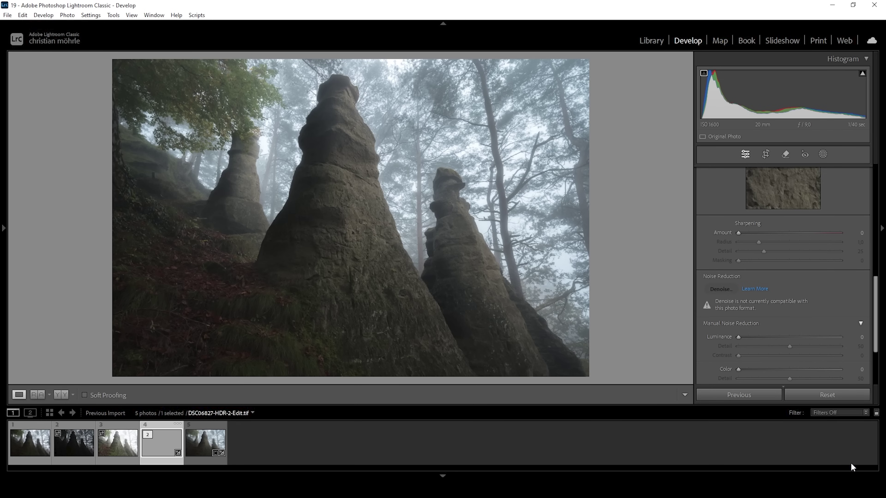